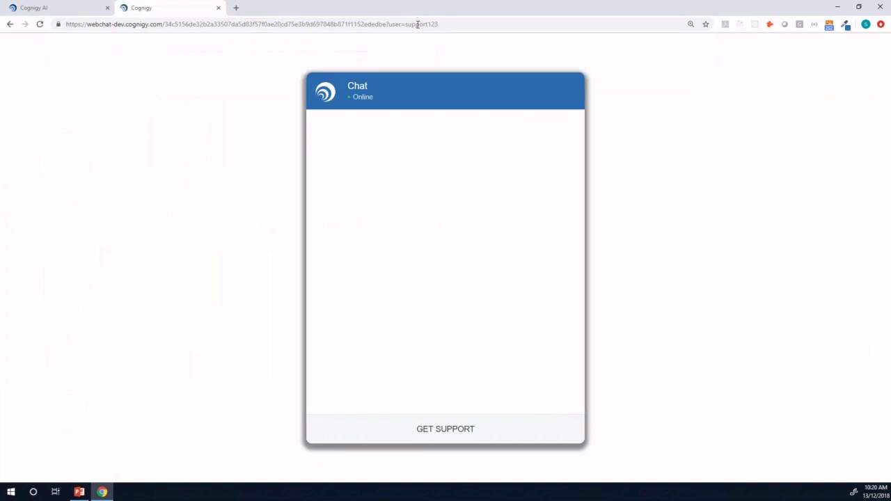
- Start a support chat, ask 'I have a question about one of my tickets', and send the existing user's email
{"action": "left_click", "coordinate": [452, 432]}
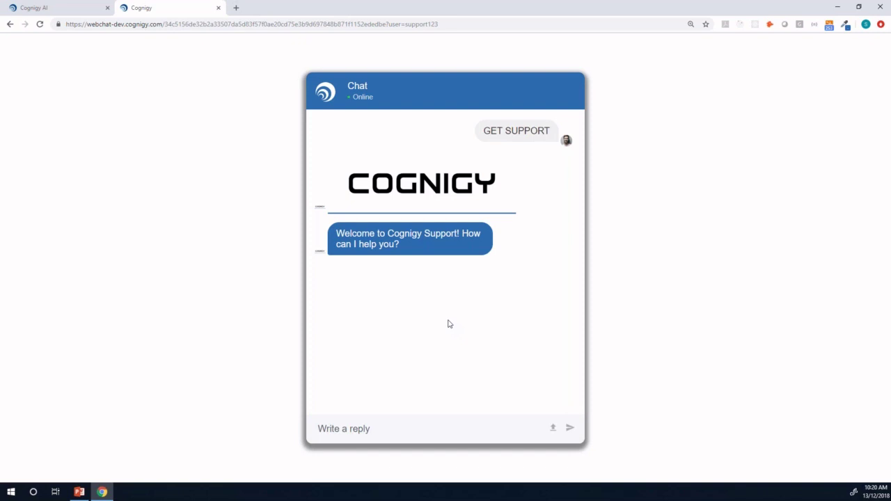
{"action": "left_click", "coordinate": [394, 430]}
{"action": "type", "text": "I have a question about one of my tickets"}
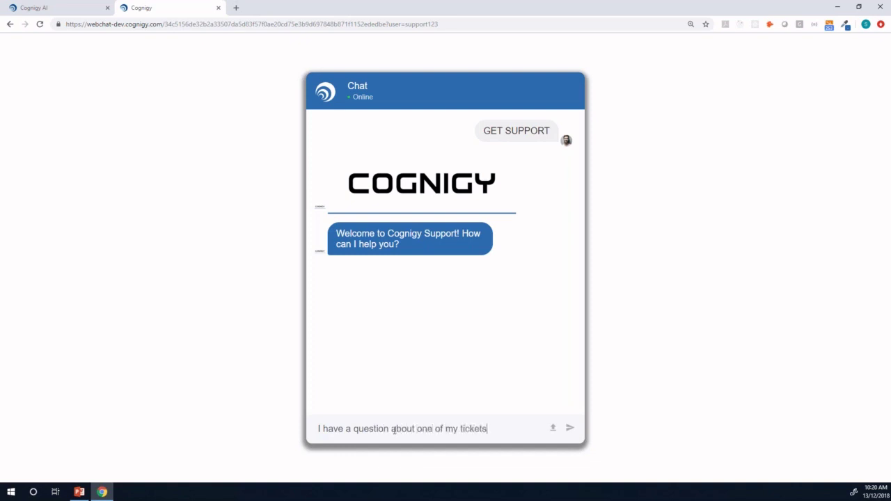
{"action": "key", "text": "Return"}
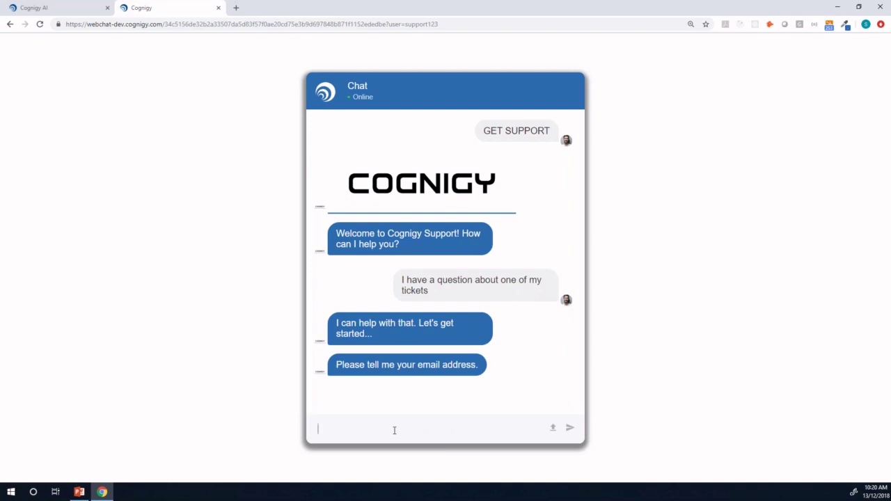
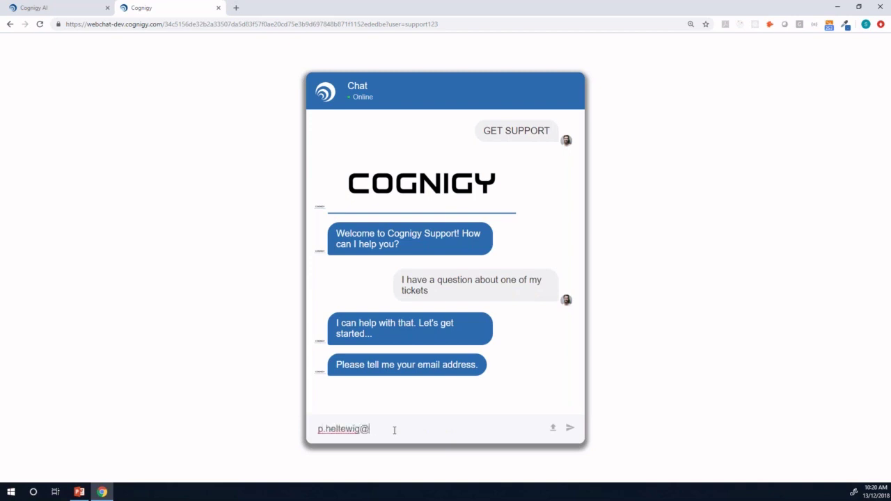
{"action": "key", "text": "Return"}
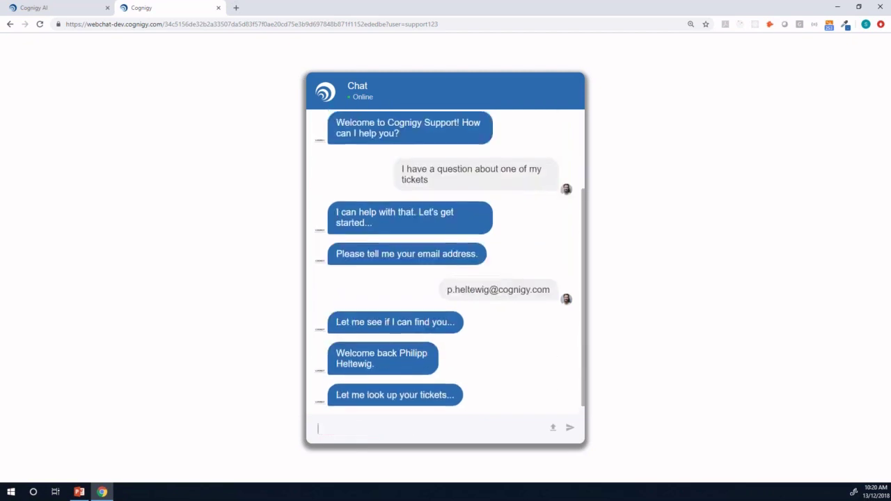
- Scroll the three listed open tickets and select ticket #30, 'unexpected intent detection'
{"action": "scroll", "coordinate": [493, 353], "scroll_direction": "up", "scroll_amount": 10}
{"action": "scroll", "coordinate": [493, 352], "scroll_direction": "down", "scroll_amount": 1}
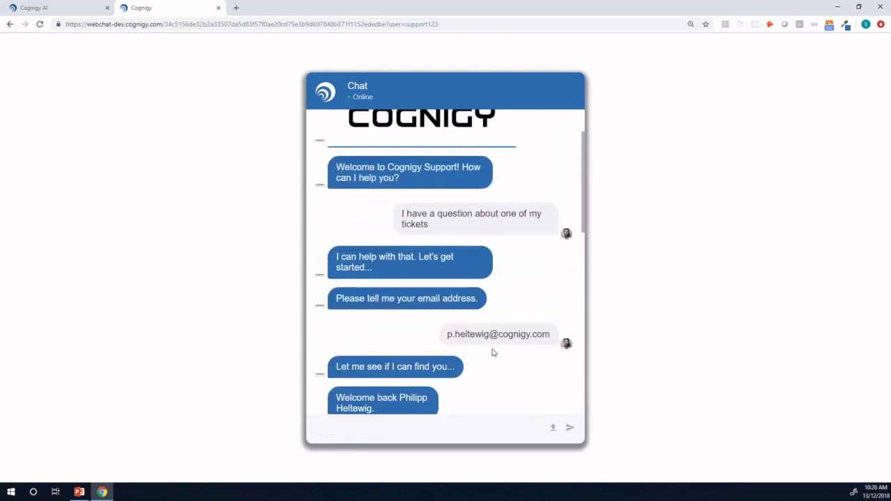
{"action": "scroll", "coordinate": [493, 353], "scroll_direction": "down", "scroll_amount": 1}
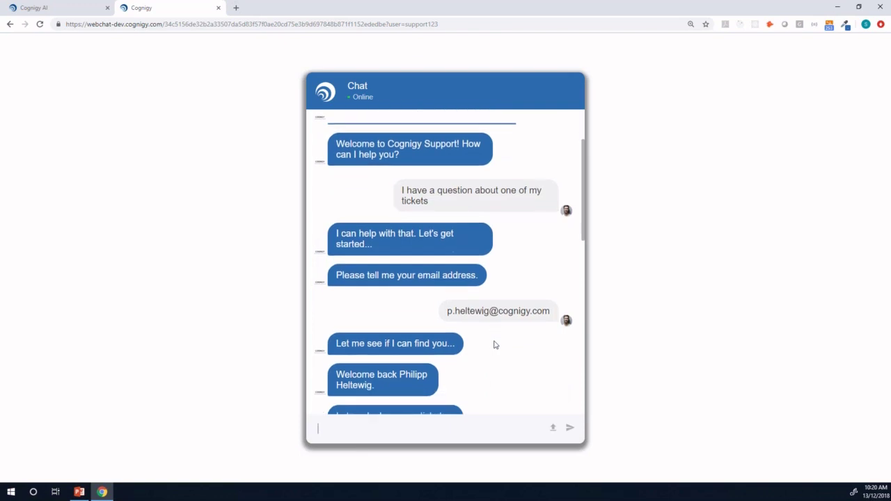
{"action": "scroll", "coordinate": [490, 349], "scroll_direction": "down", "scroll_amount": 1}
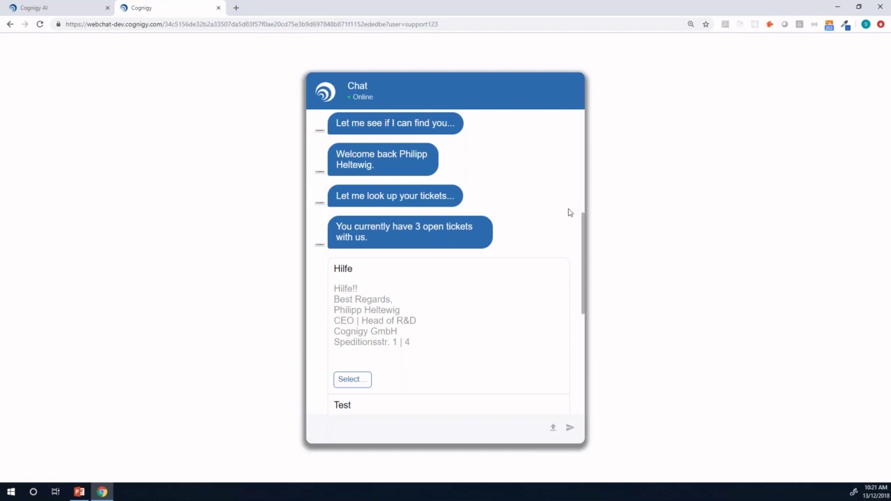
{"action": "scroll", "coordinate": [568, 212], "scroll_direction": "down", "scroll_amount": 3}
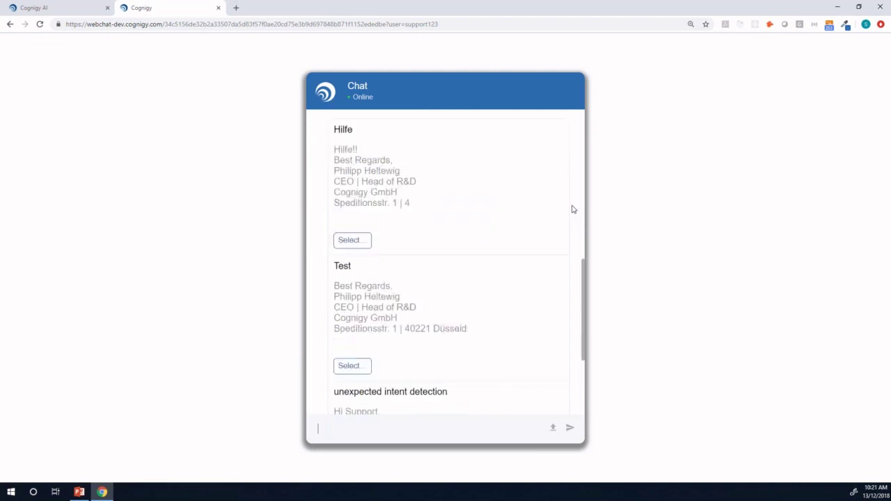
{"action": "scroll", "coordinate": [573, 208], "scroll_direction": "down", "scroll_amount": 2}
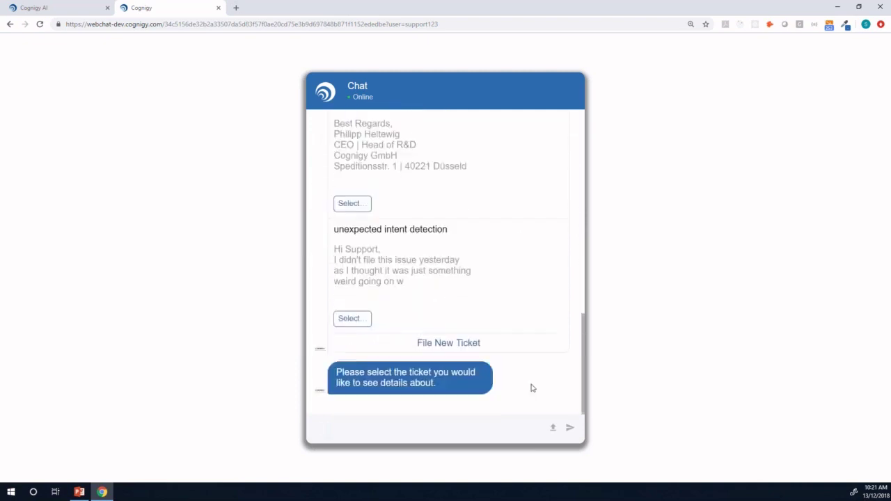
{"action": "left_click", "coordinate": [353, 319]}
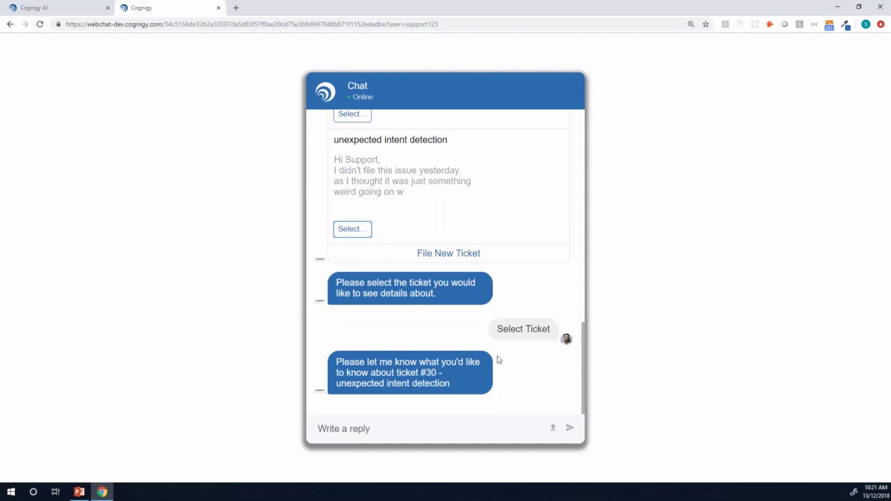
- Reload the webchat, start a new chat with 'I want to report a bug', and send a new email address
{"action": "left_click", "coordinate": [39, 24]}
{"action": "left_click", "coordinate": [444, 435]}
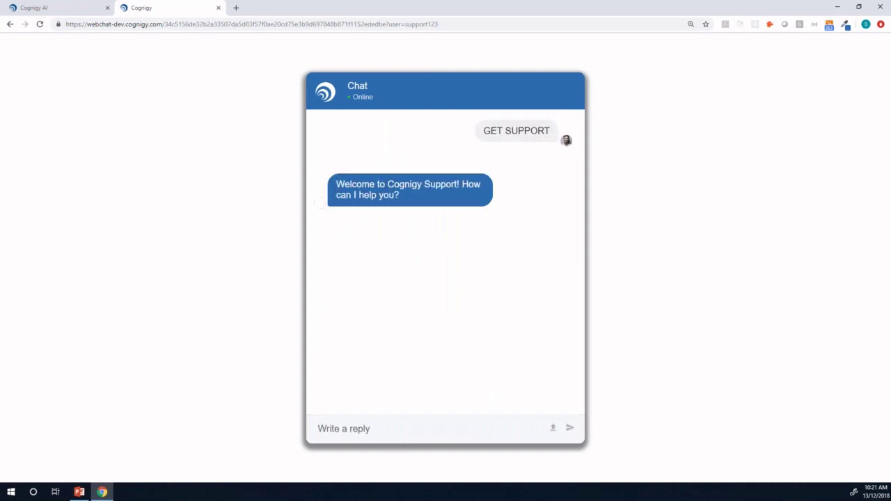
{"action": "left_click", "coordinate": [433, 428]}
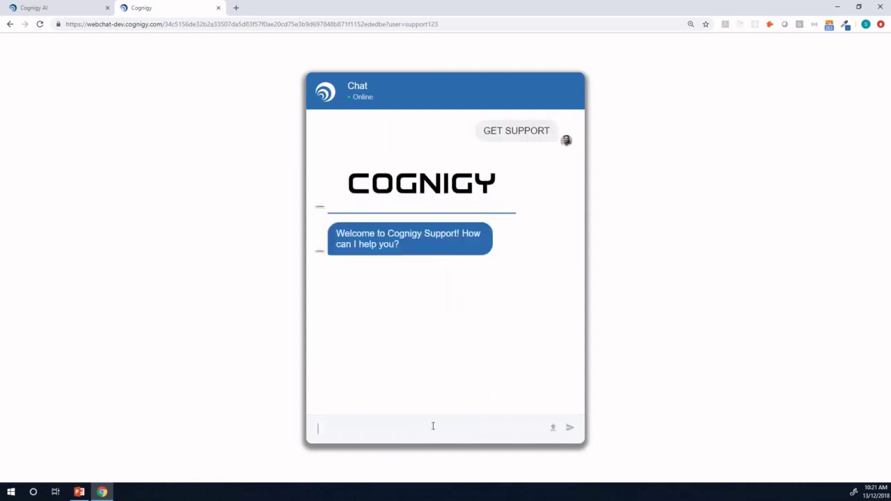
{"action": "type", "text": "I want to report a bug"}
{"action": "key", "text": "Return"}
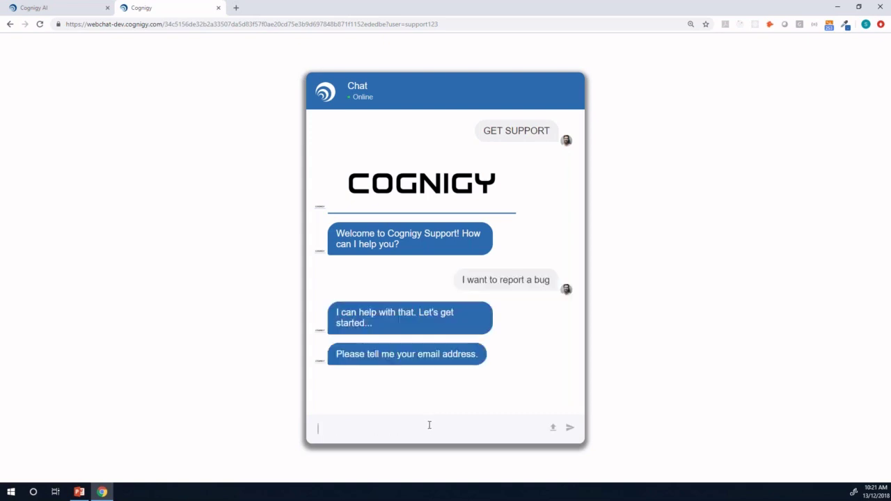
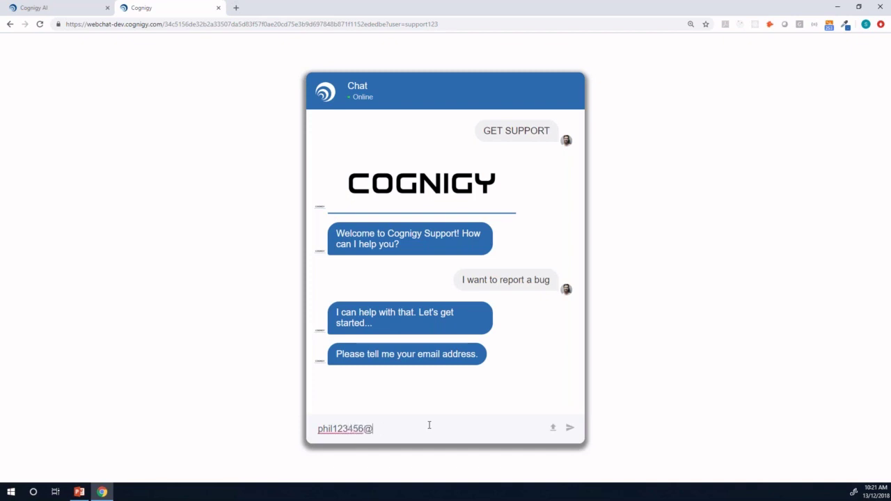
{"action": "key", "text": "Return"}
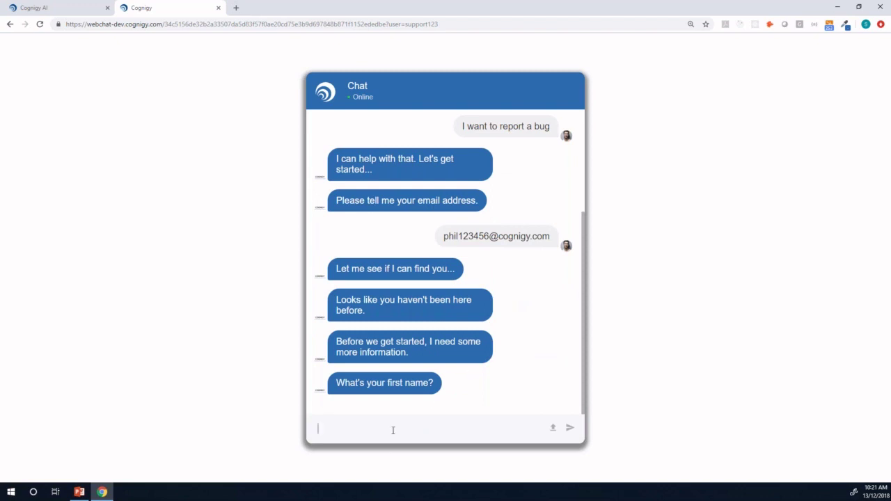
- Give the bot the new user's first and last name and agree to file a support ticket
{"action": "key", "text": "Return"}
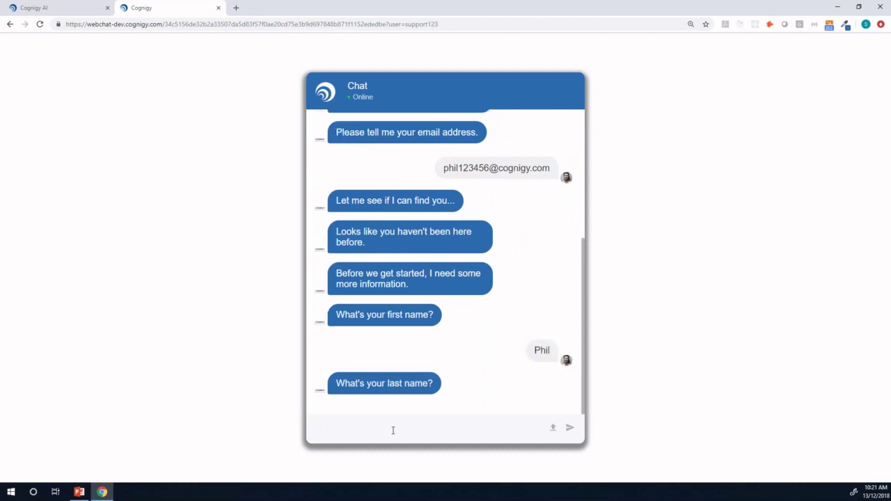
{"action": "key", "text": "Return"}
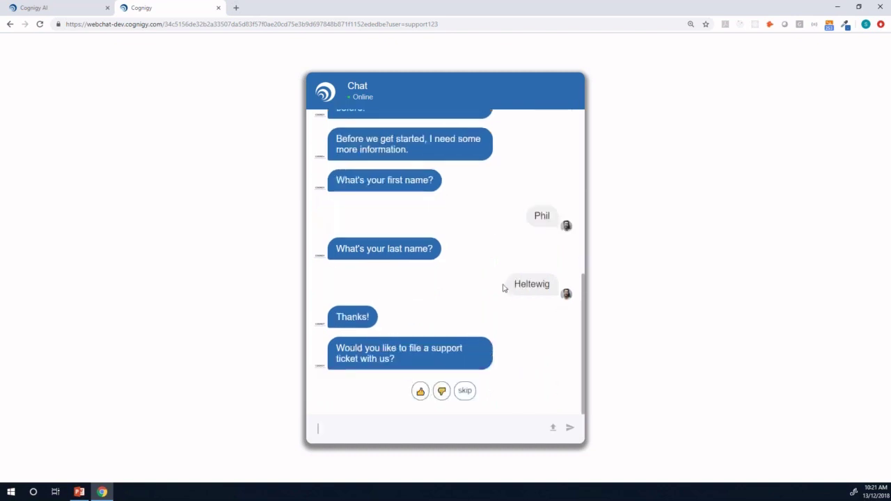
{"action": "left_click", "coordinate": [420, 392]}
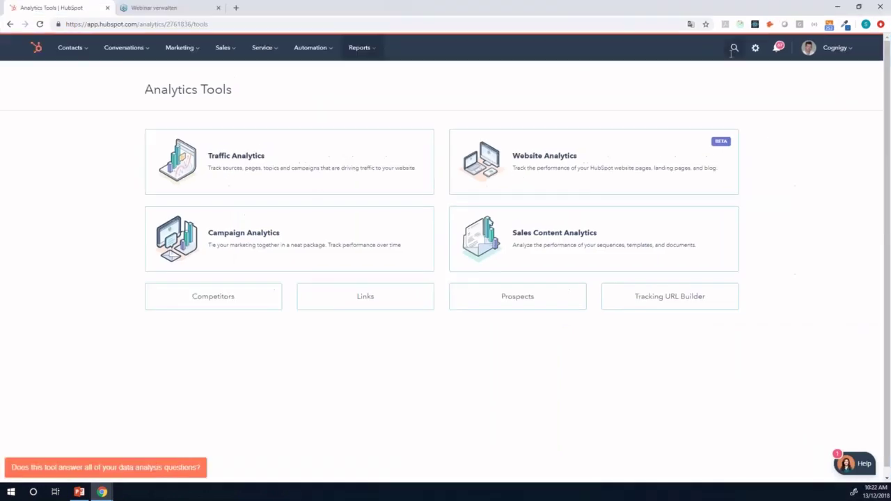
- Search HubSpot for the new user's email, open the created contact and show its company details
{"action": "left_click", "coordinate": [731, 53]}
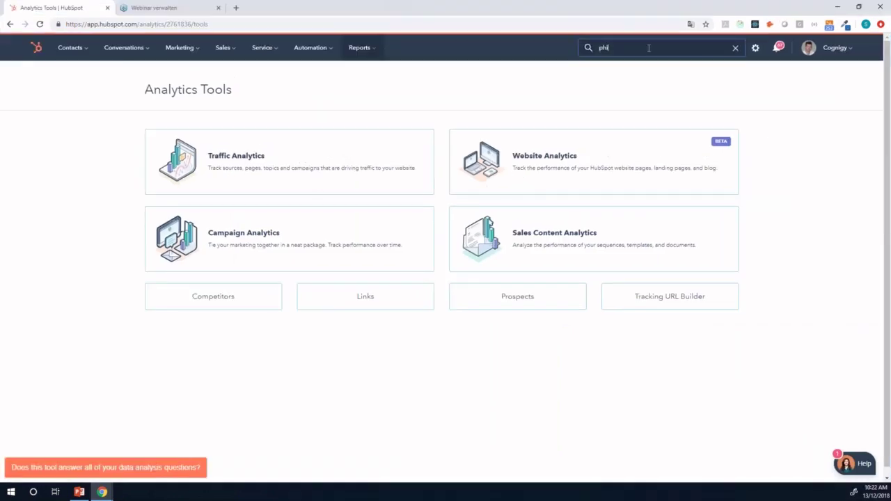
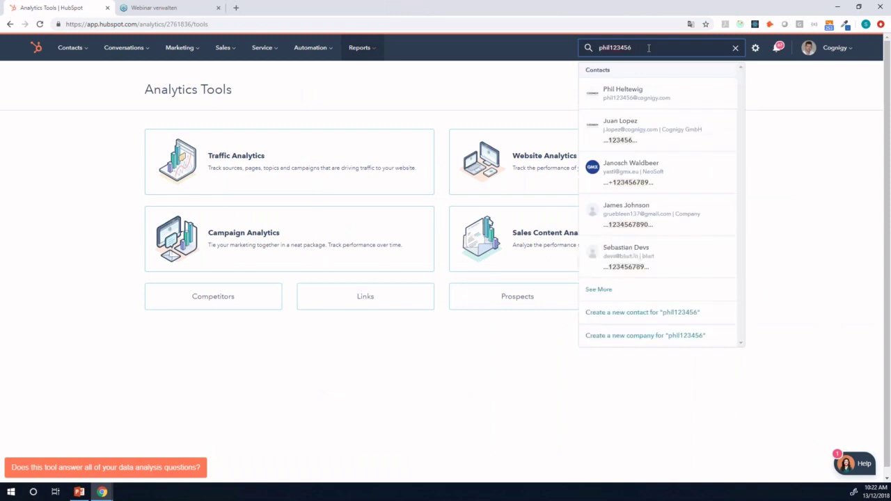
{"action": "left_click", "coordinate": [655, 93]}
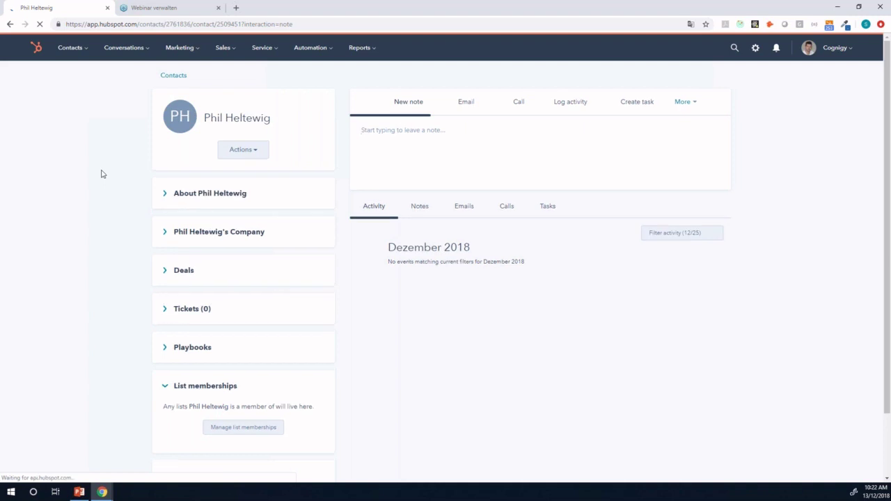
{"action": "left_click", "coordinate": [165, 236]}
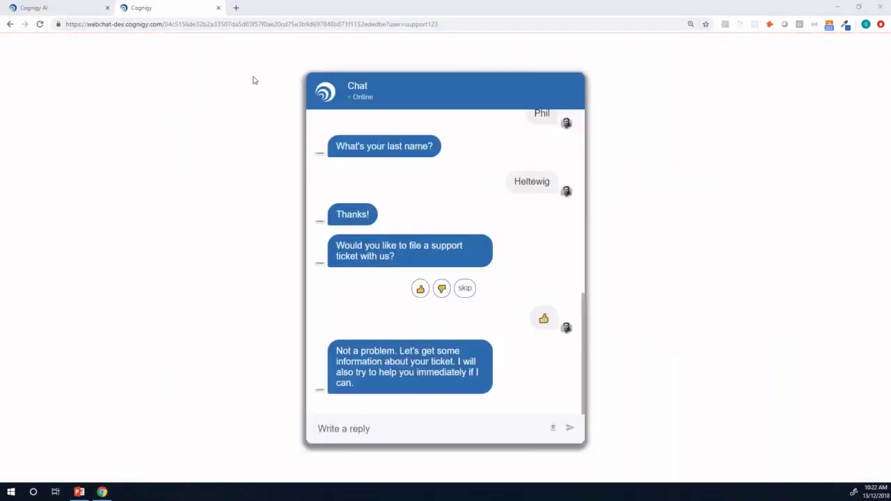
- Open the Support Process in the Process Editor and dismiss the step choices offered after START
{"action": "left_click", "coordinate": [54, 9]}
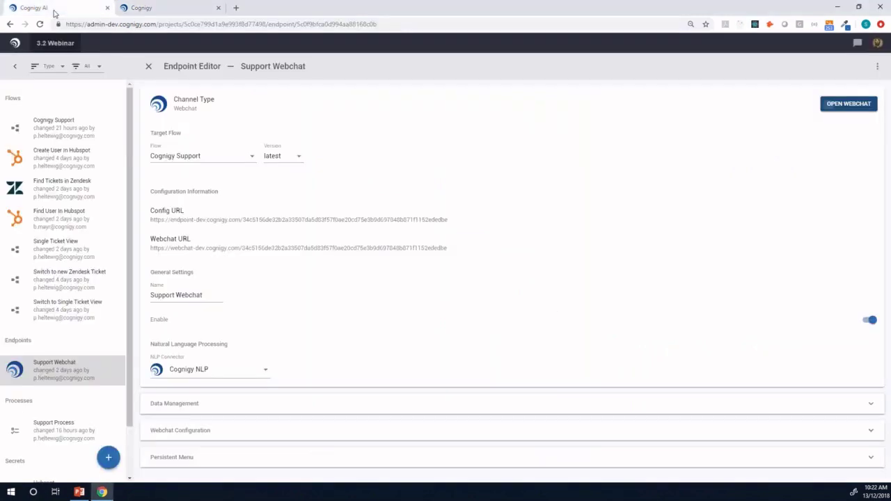
{"action": "left_click", "coordinate": [60, 428]}
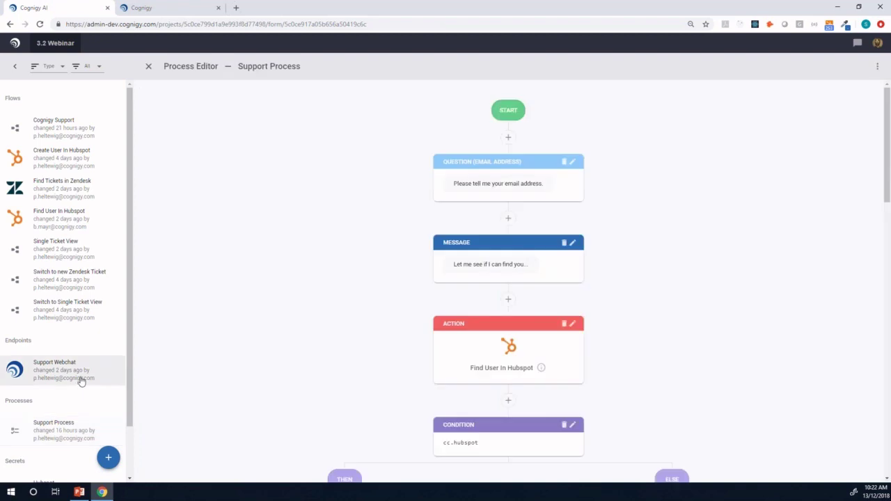
{"action": "scroll", "coordinate": [81, 381], "scroll_direction": "down", "scroll_amount": 2}
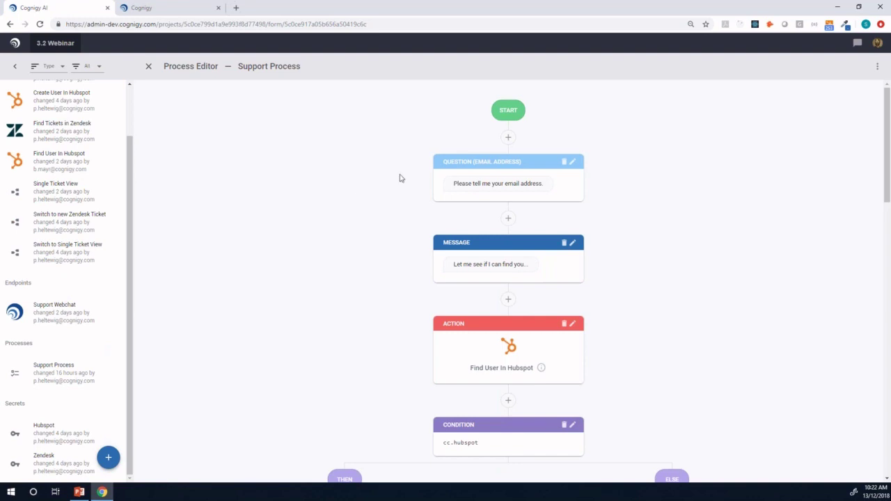
{"action": "left_click", "coordinate": [508, 139]}
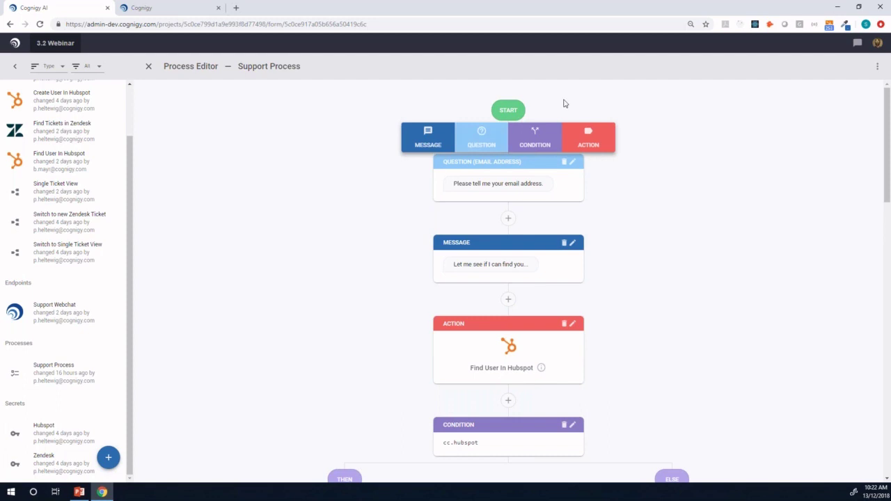
{"action": "left_click", "coordinate": [646, 181]}
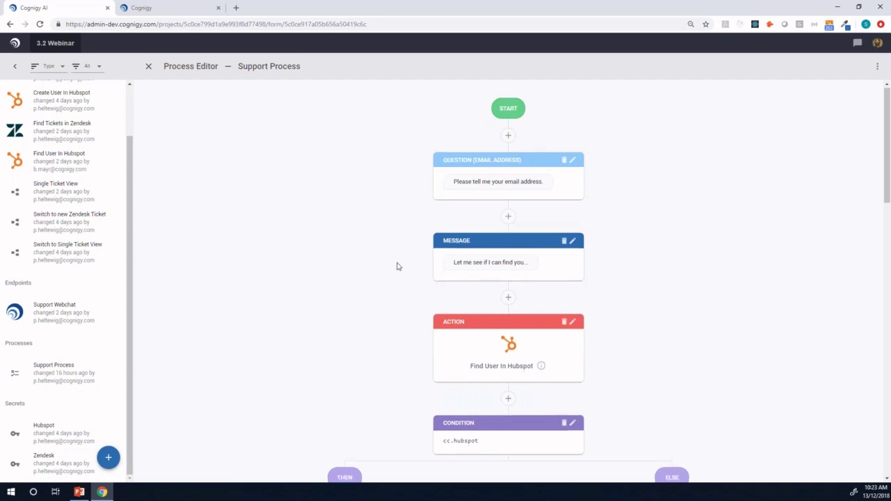
- Scroll the Support Process and bring up step types between Find User In Hubspot and Condition
{"action": "scroll", "coordinate": [397, 266], "scroll_direction": "down", "scroll_amount": 1}
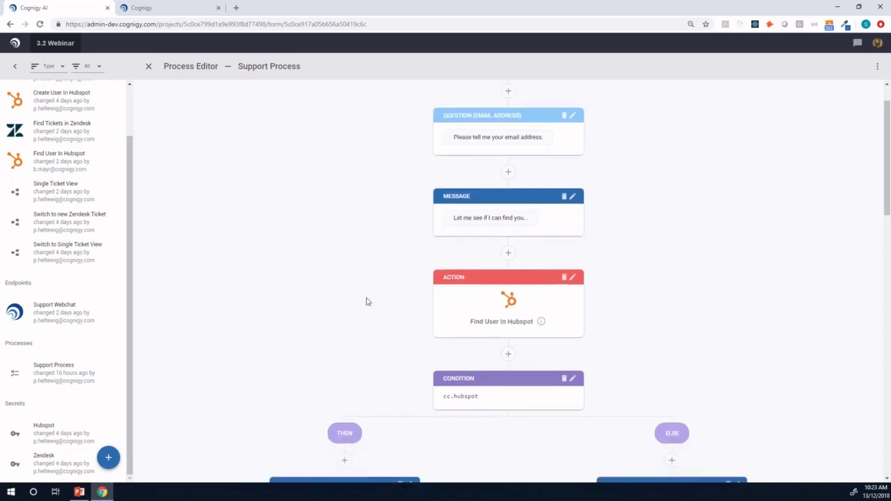
{"action": "scroll", "coordinate": [378, 270], "scroll_direction": "down", "scroll_amount": 3}
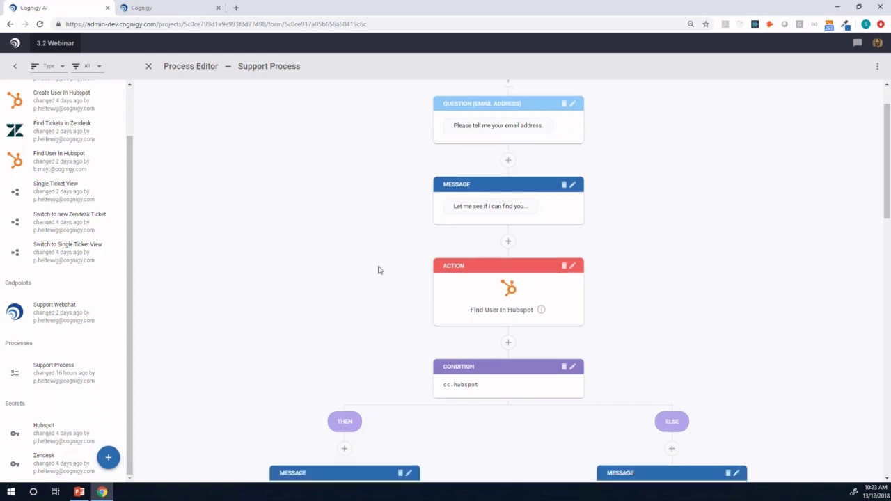
{"action": "scroll", "coordinate": [392, 281], "scroll_direction": "down", "scroll_amount": 2}
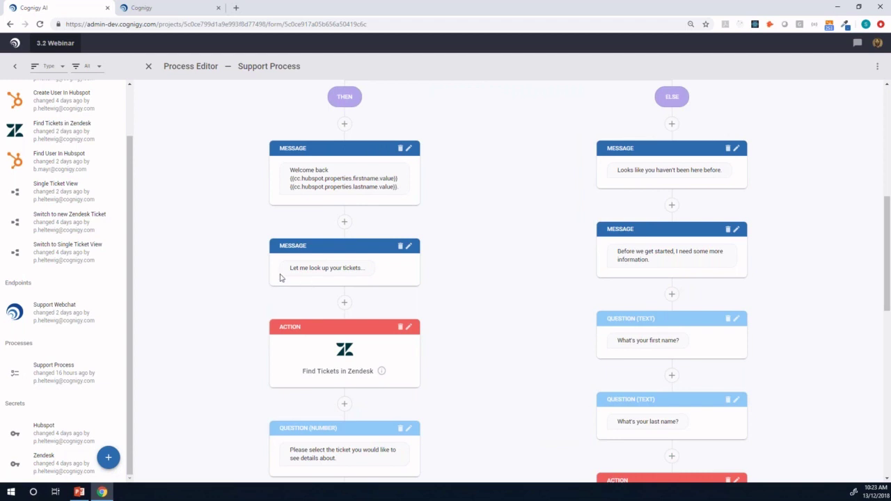
{"action": "scroll", "coordinate": [367, 272], "scroll_direction": "down", "scroll_amount": 1}
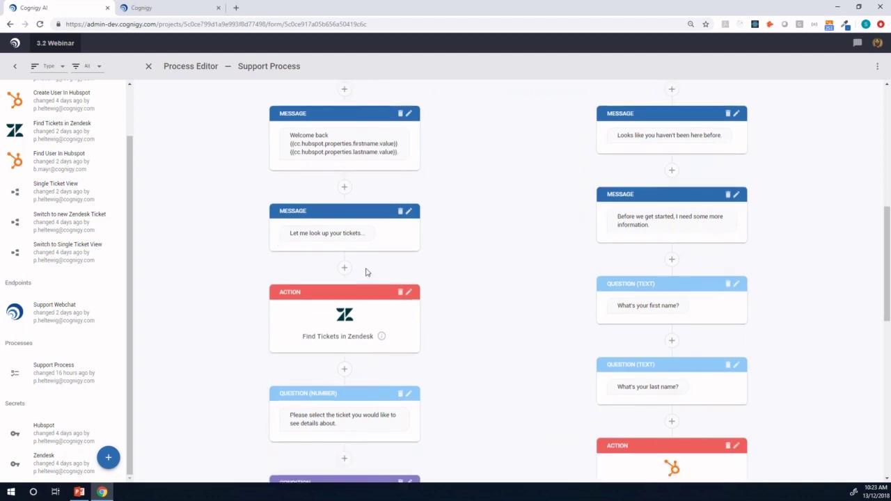
{"action": "scroll", "coordinate": [510, 272], "scroll_direction": "up", "scroll_amount": 2}
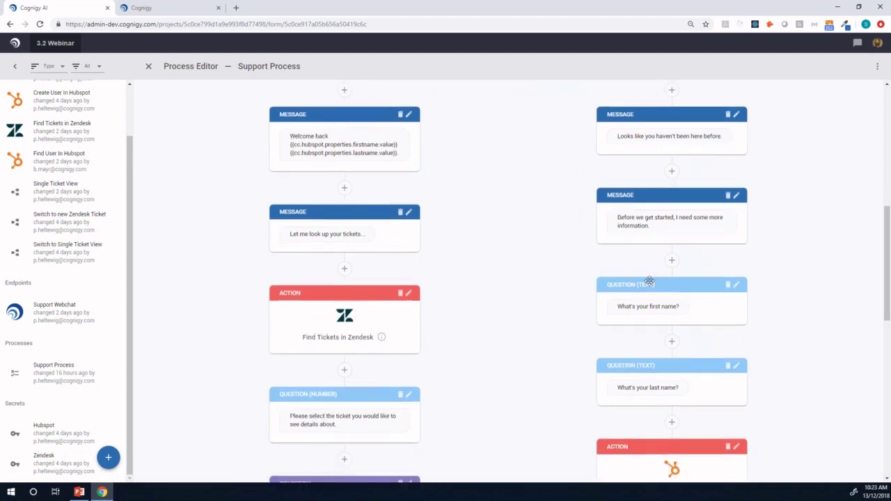
{"action": "scroll", "coordinate": [674, 301], "scroll_direction": "up", "scroll_amount": 1}
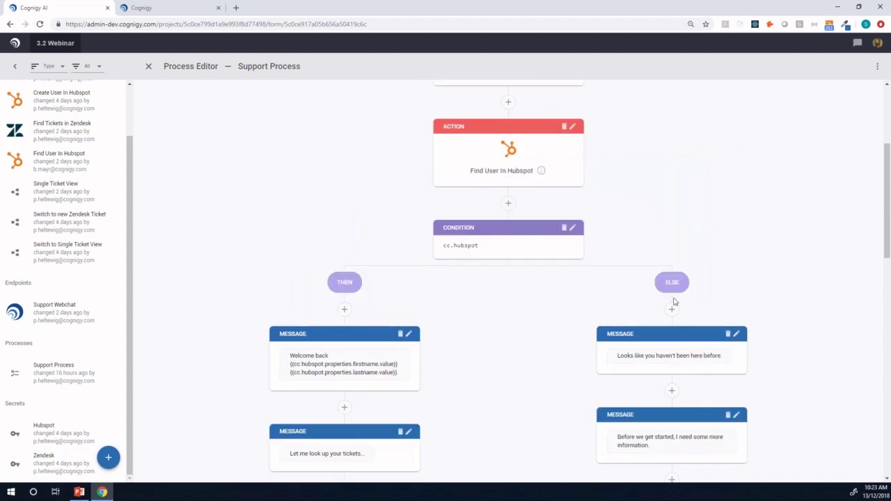
{"action": "scroll", "coordinate": [674, 301], "scroll_direction": "down", "scroll_amount": 2}
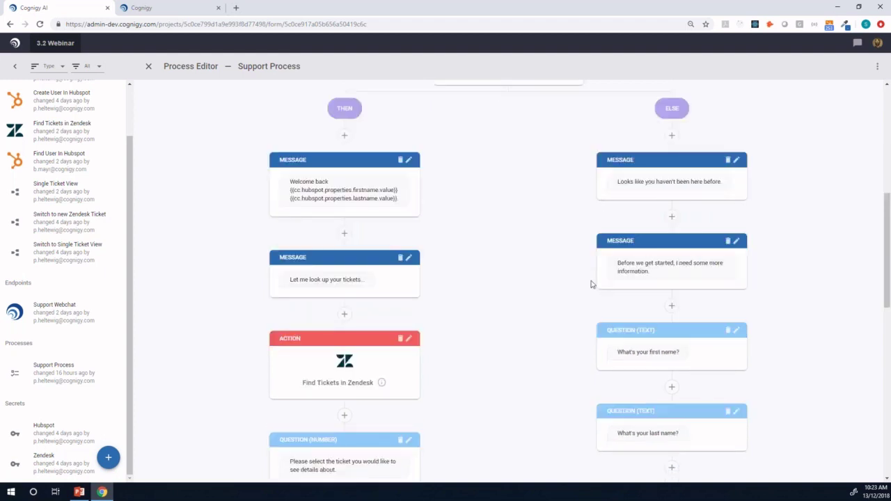
{"action": "scroll", "coordinate": [591, 279], "scroll_direction": "down", "scroll_amount": 2}
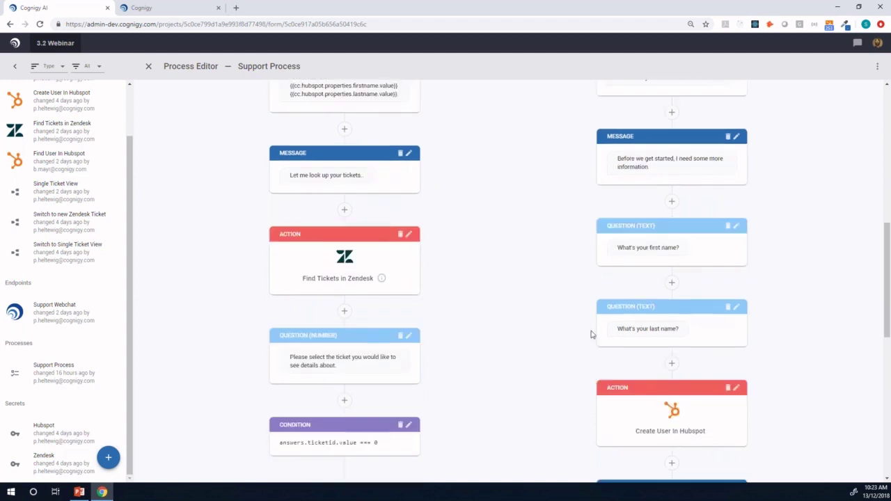
{"action": "scroll", "coordinate": [573, 328], "scroll_direction": "down", "scroll_amount": 1}
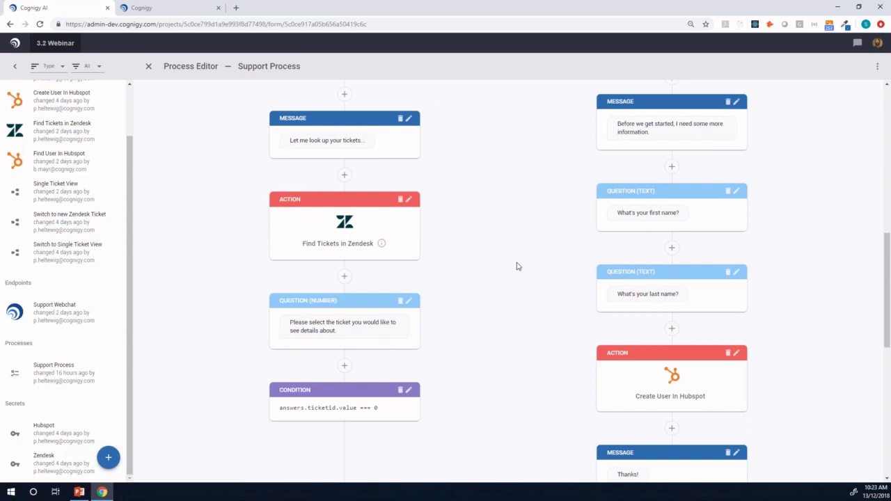
{"action": "scroll", "coordinate": [518, 265], "scroll_direction": "up", "scroll_amount": 10}
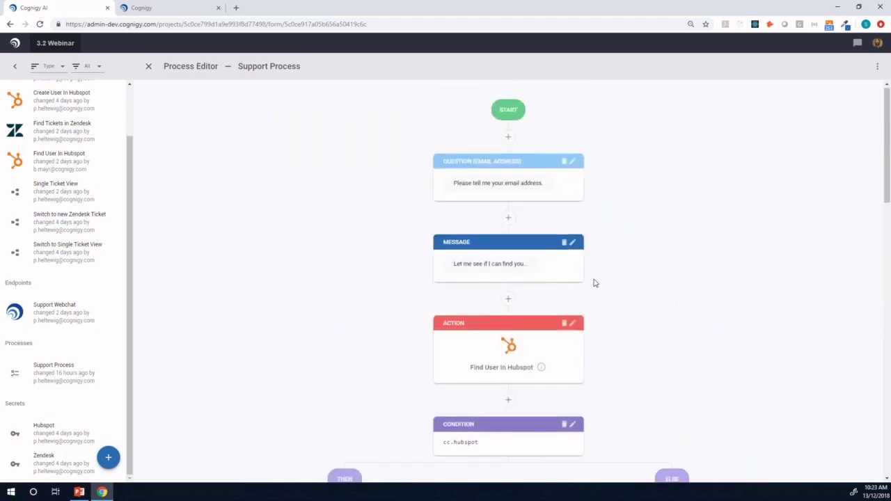
{"action": "scroll", "coordinate": [595, 283], "scroll_direction": "down", "scroll_amount": 3}
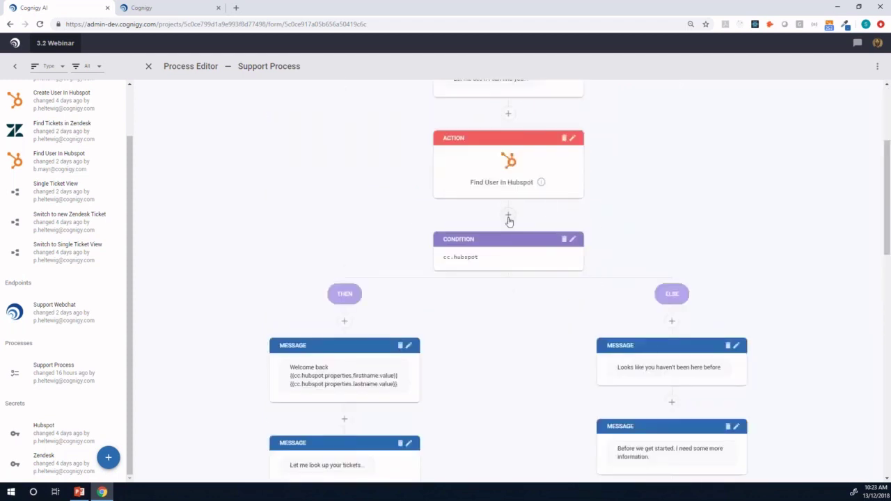
{"action": "left_click", "coordinate": [508, 216]}
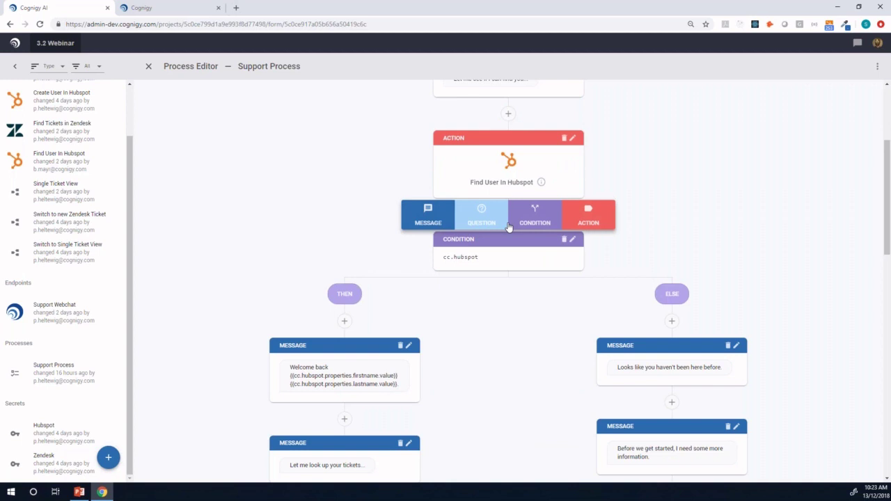
{"action": "left_click", "coordinate": [590, 221]}
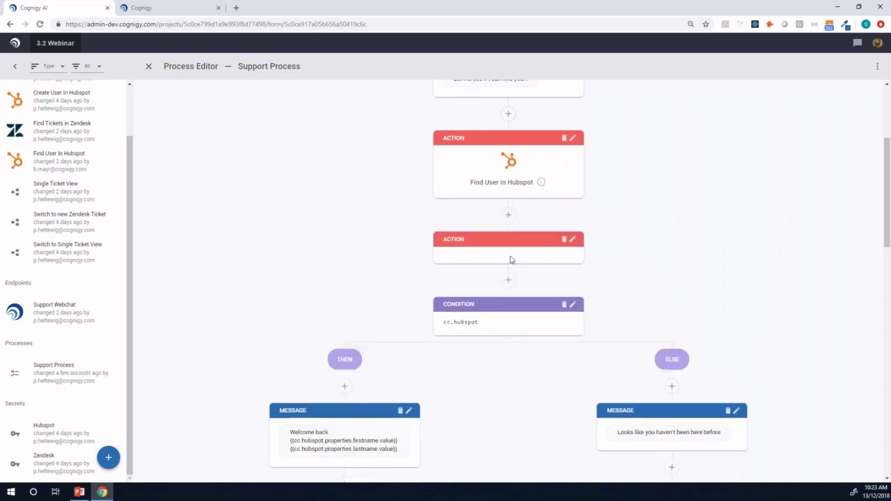
{"action": "left_click", "coordinate": [511, 259]}
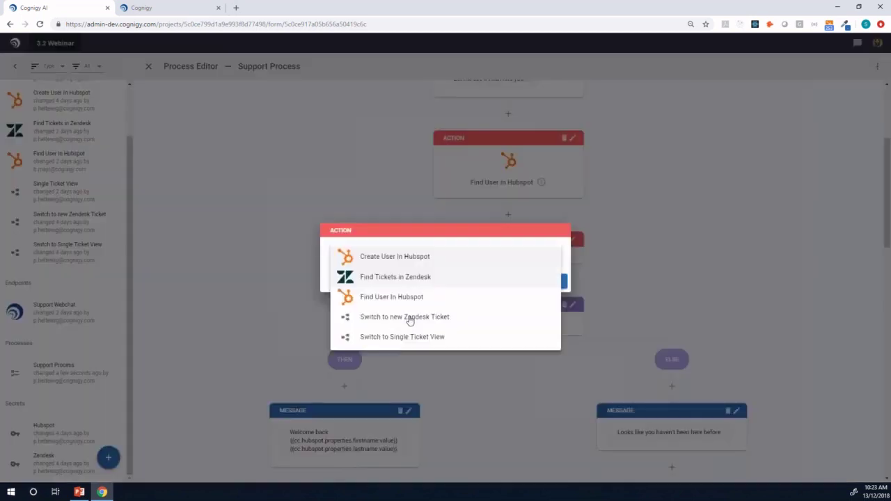
{"action": "left_click", "coordinate": [410, 231]}
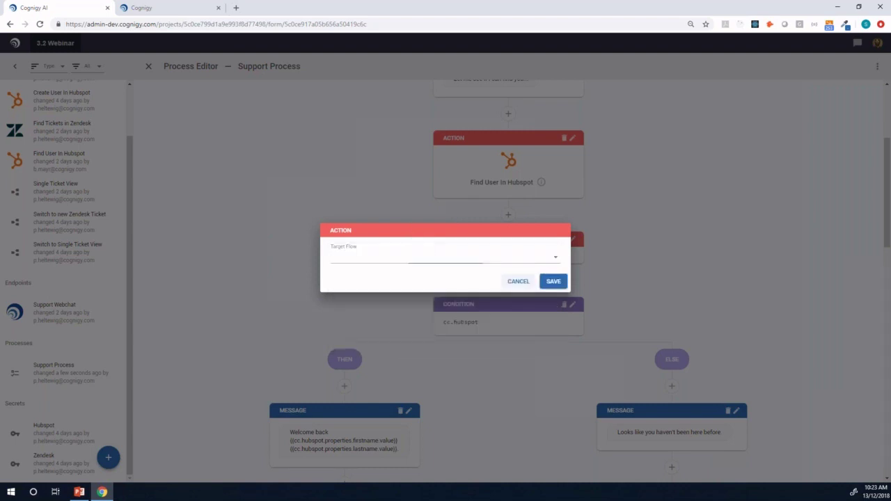
{"action": "key", "text": "Escape"}
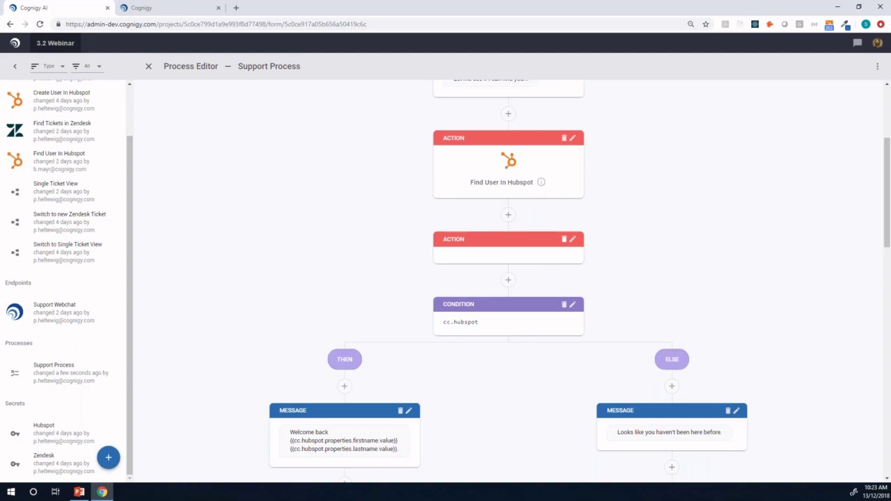
{"action": "left_click", "coordinate": [563, 238]}
{"action": "left_click", "coordinate": [547, 280]}
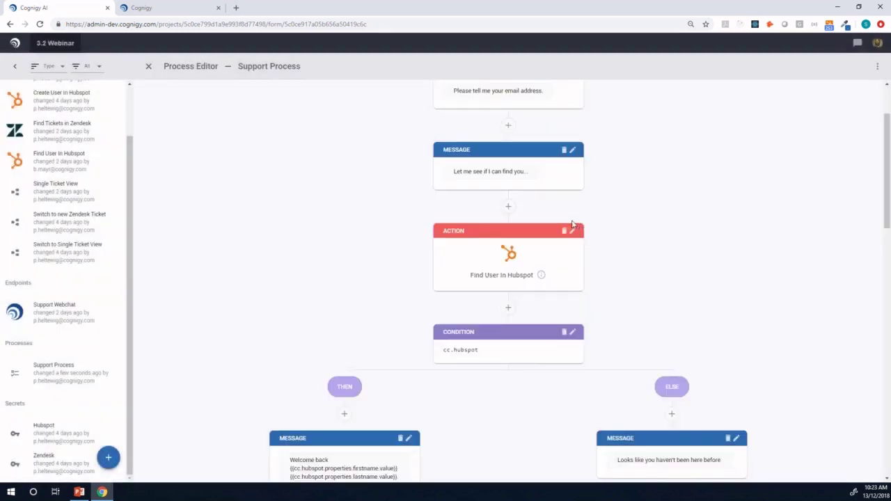
- Open the Find User In Hubspot flow's HUBSPOT node and keep Hubspot as its secret
{"action": "scroll", "coordinate": [90, 209], "scroll_direction": "up", "scroll_amount": 2}
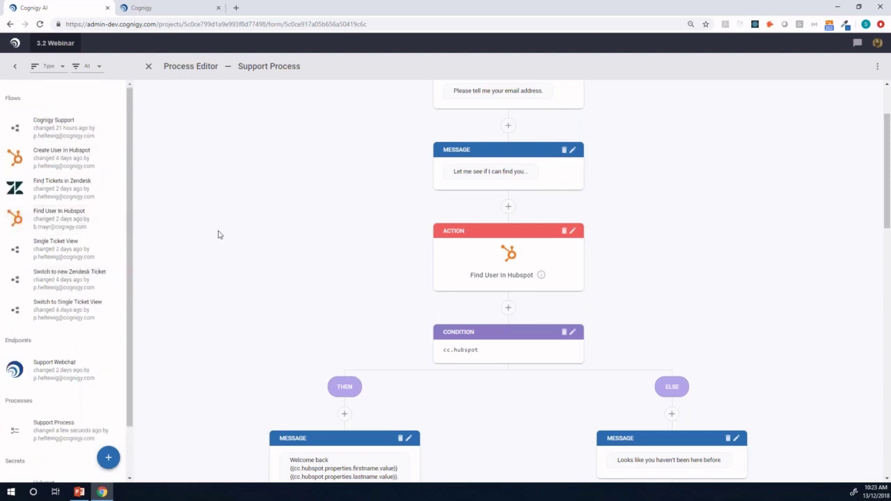
{"action": "left_click", "coordinate": [61, 220]}
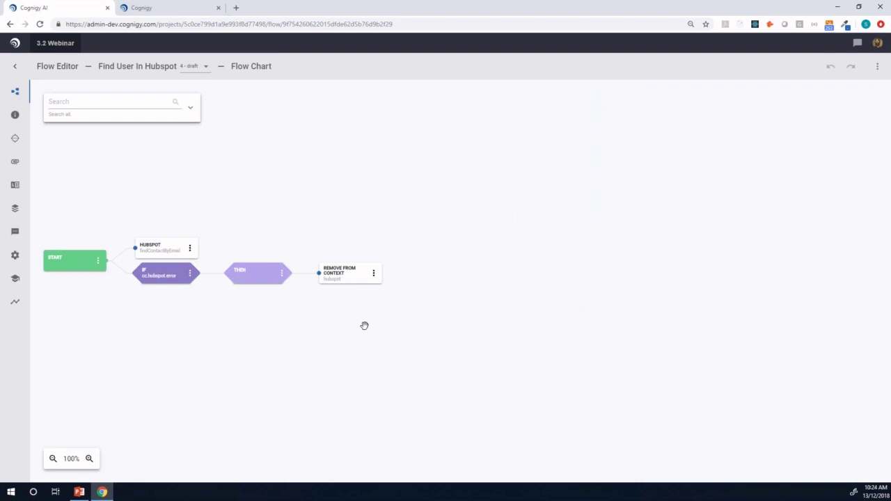
{"action": "double_click", "coordinate": [160, 251]}
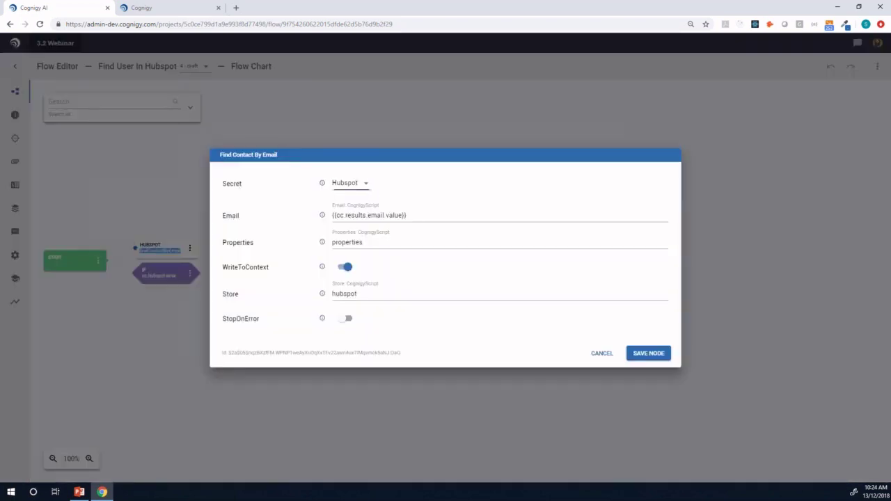
{"action": "left_click", "coordinate": [352, 182]}
{"action": "left_click", "coordinate": [416, 182]}
- Review the Email expression and 'hubspot' store value, cancel unchanged, and return to the overview
{"action": "left_click", "coordinate": [361, 217]}
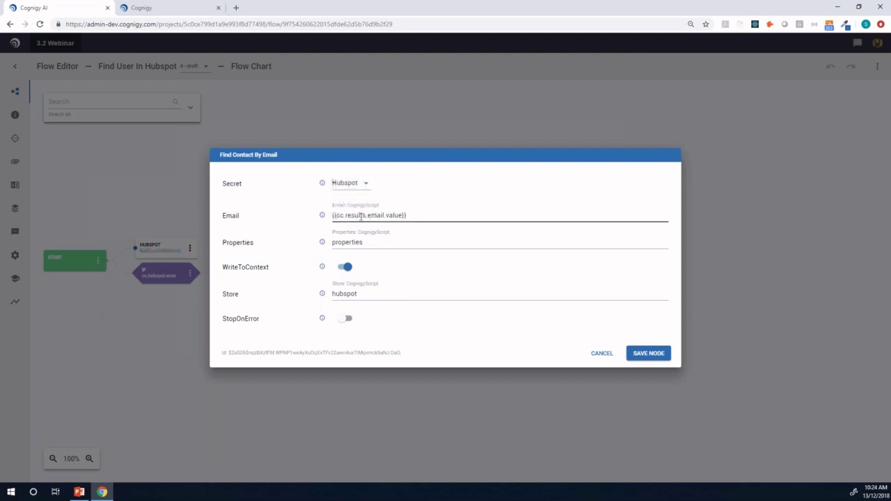
{"action": "left_click", "coordinate": [256, 245]}
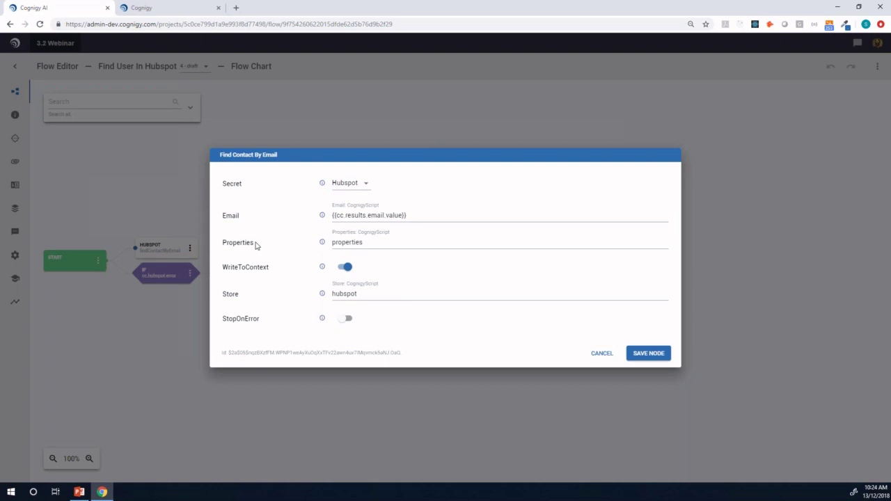
{"action": "left_click", "coordinate": [369, 293]}
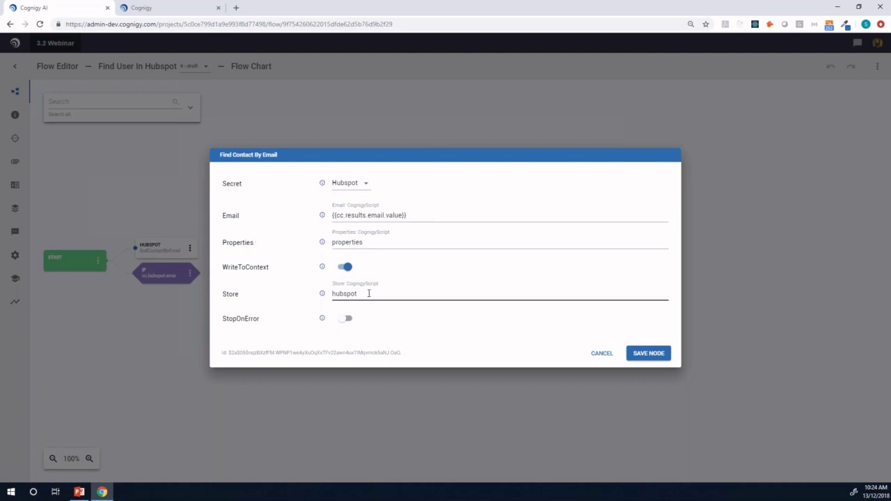
{"action": "left_click", "coordinate": [515, 345]}
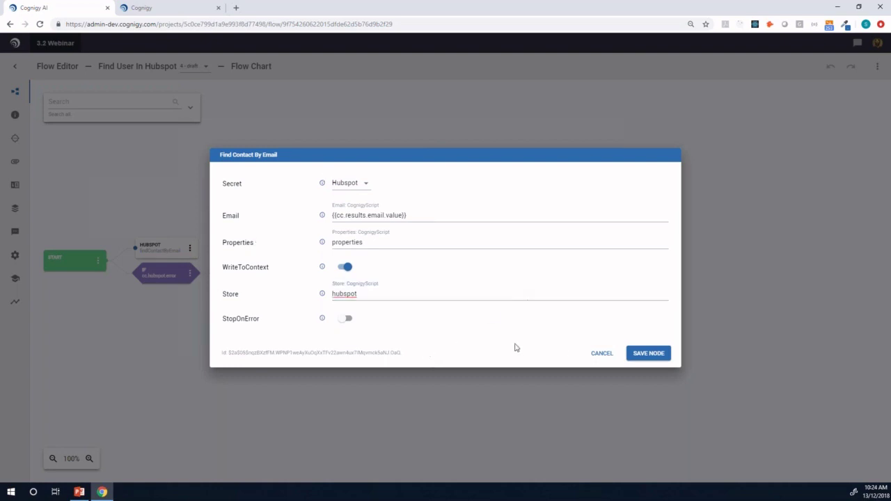
{"action": "left_click", "coordinate": [600, 353]}
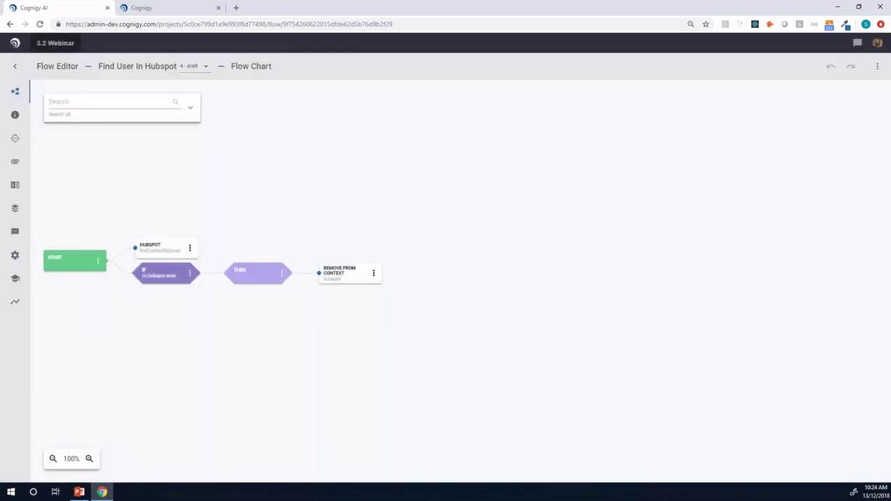
{"action": "left_click", "coordinate": [13, 69]}
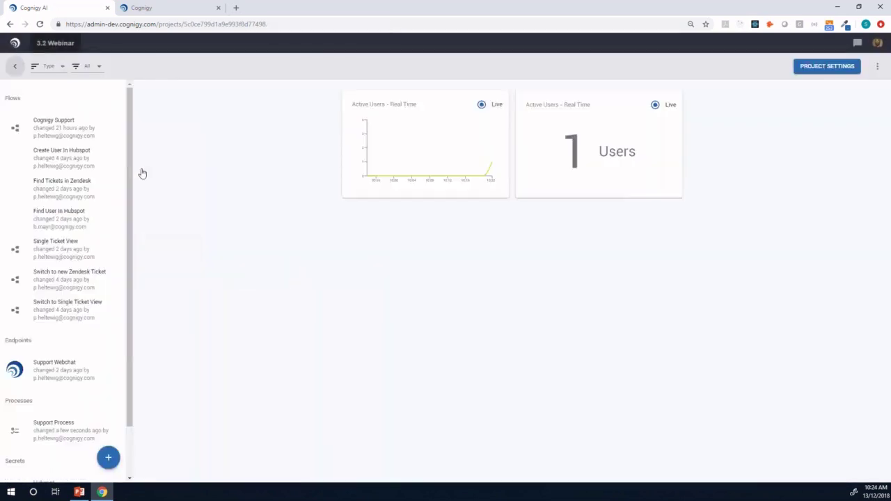
- View the ticket-list script in Find Tickets in Zendesk's CODE node, cancel, and return to the overview
{"action": "left_click", "coordinate": [64, 190]}
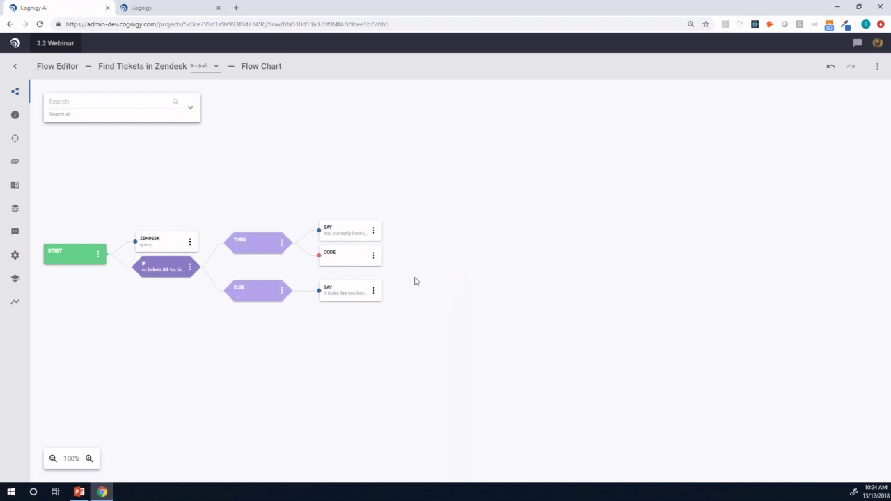
{"action": "left_click", "coordinate": [339, 255]}
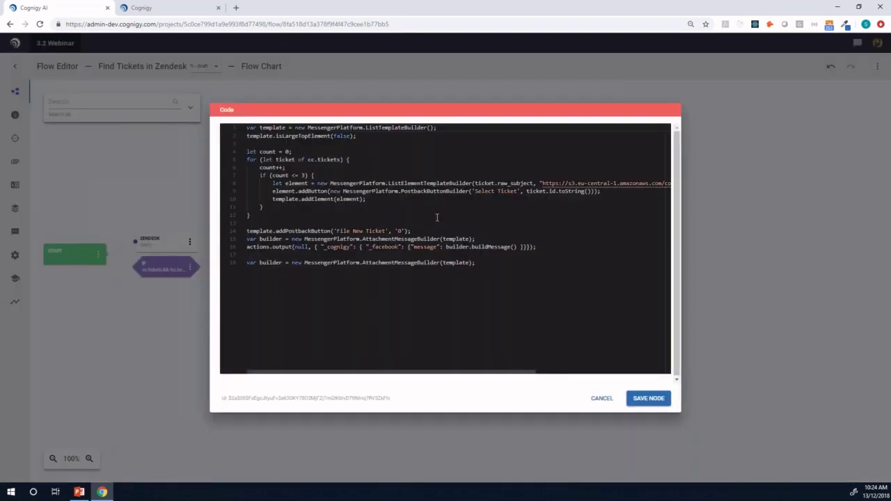
{"action": "left_click", "coordinate": [600, 401]}
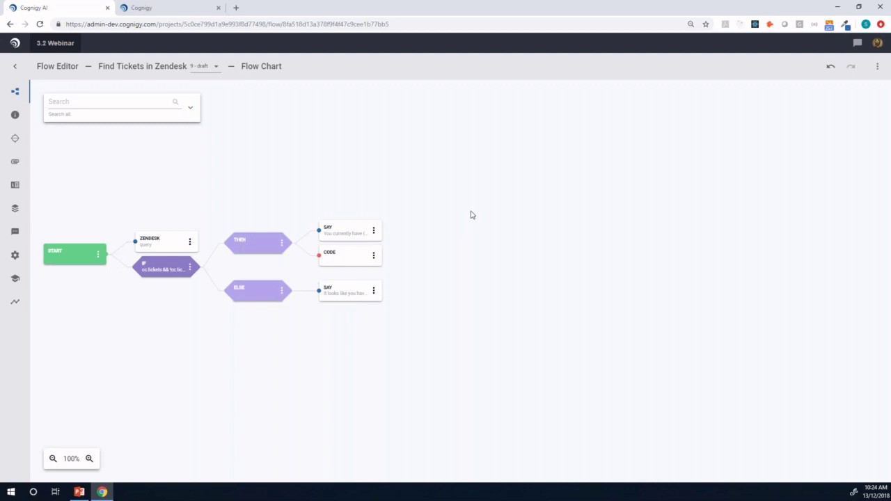
{"action": "left_click", "coordinate": [14, 70]}
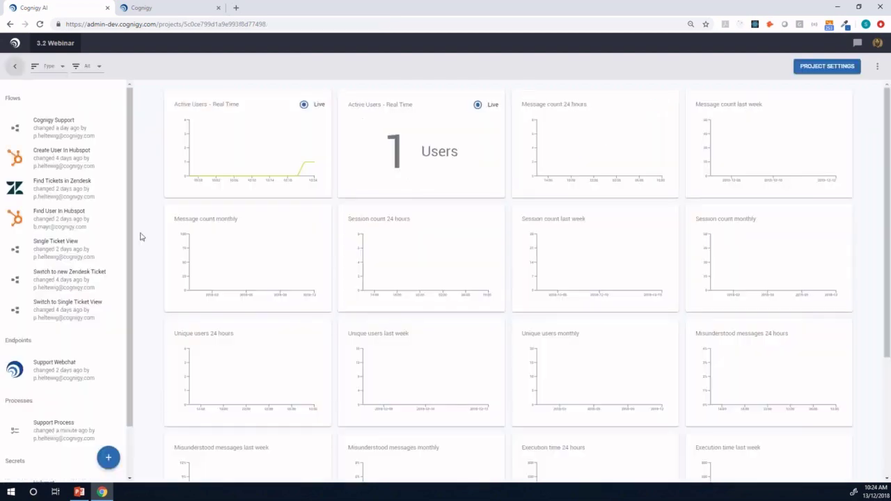
- Open the Support Process and view the email question's settings: Email Address type, id email, required
{"action": "scroll", "coordinate": [129, 263], "scroll_direction": "down", "scroll_amount": 1}
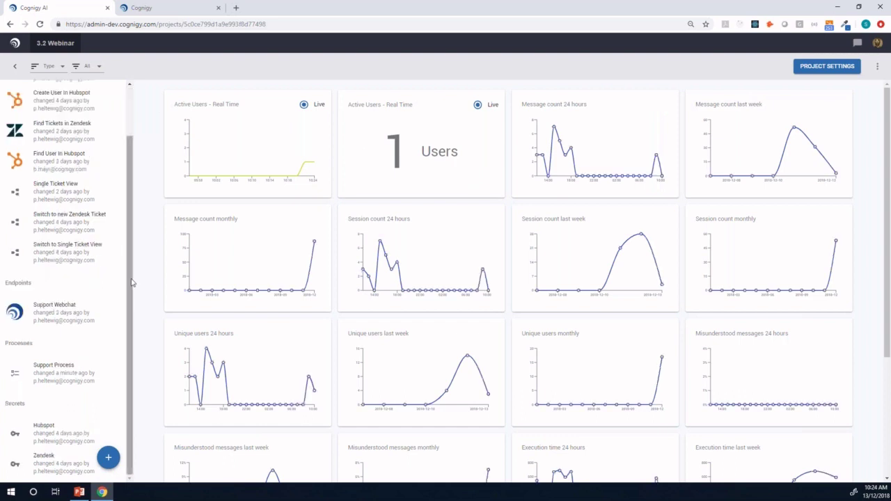
{"action": "scroll", "coordinate": [129, 281], "scroll_direction": "up", "scroll_amount": 1}
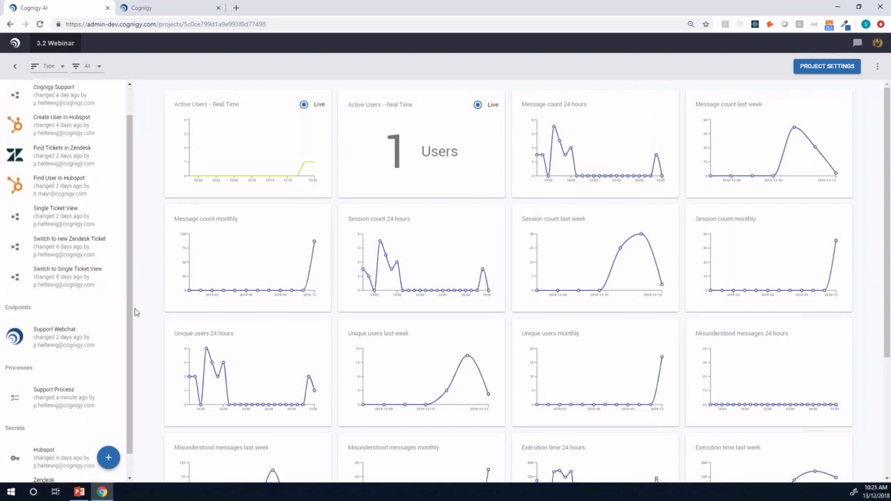
{"action": "left_click_drag", "start_coordinate": [130, 322], "coordinate": [130, 331]}
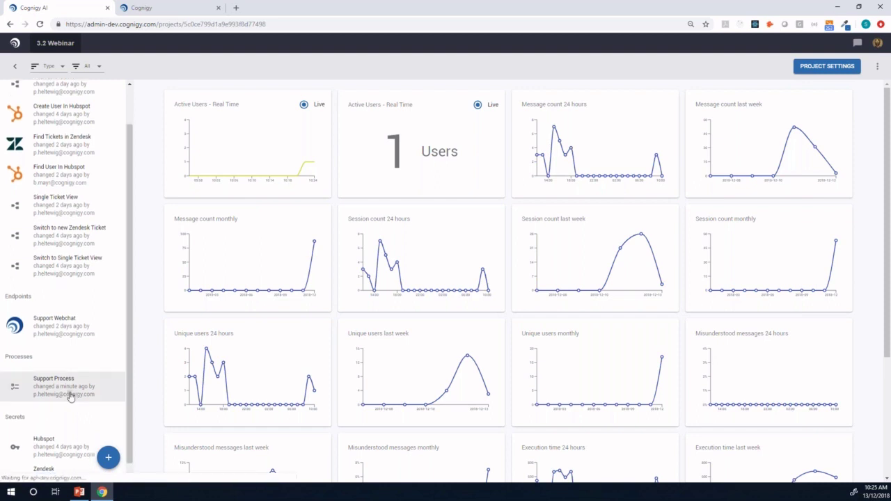
{"action": "left_click", "coordinate": [67, 393]}
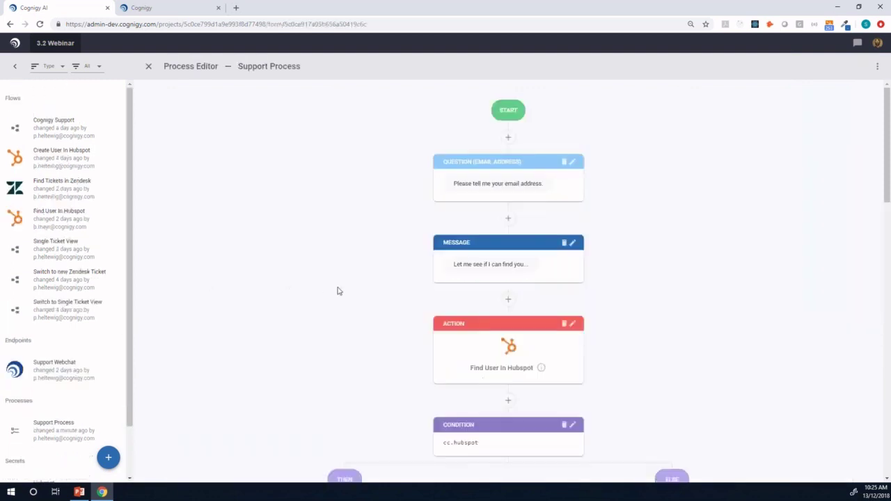
{"action": "scroll", "coordinate": [337, 290], "scroll_direction": "down", "scroll_amount": 2}
{"action": "scroll", "coordinate": [337, 291], "scroll_direction": "down", "scroll_amount": 1}
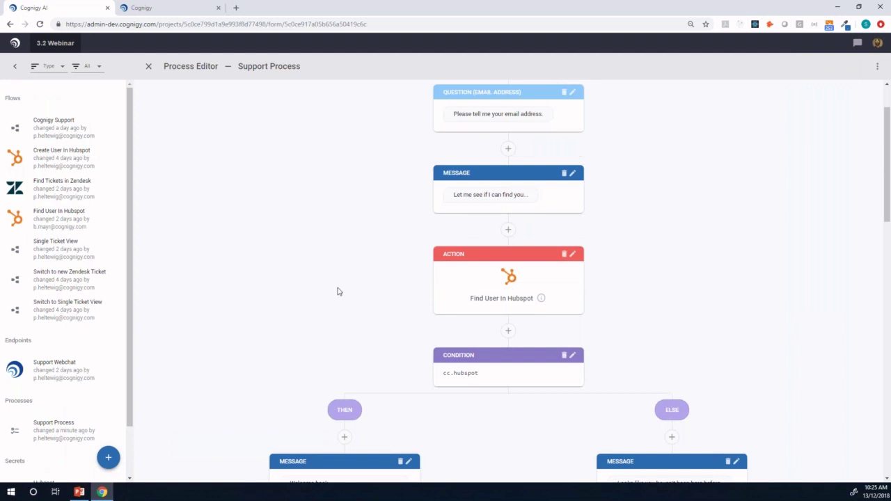
{"action": "mouse_move", "coordinate": [542, 299]}
{"action": "scroll", "coordinate": [580, 268], "scroll_direction": "up", "scroll_amount": 1}
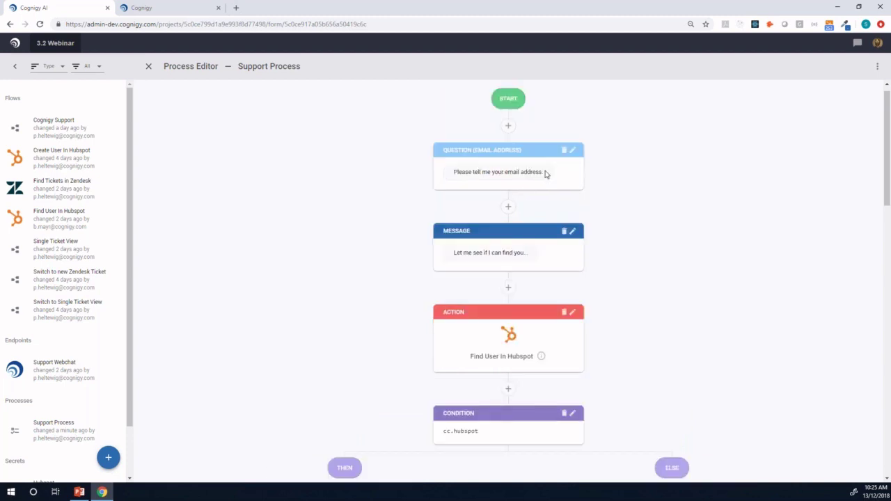
{"action": "left_click", "coordinate": [546, 174]}
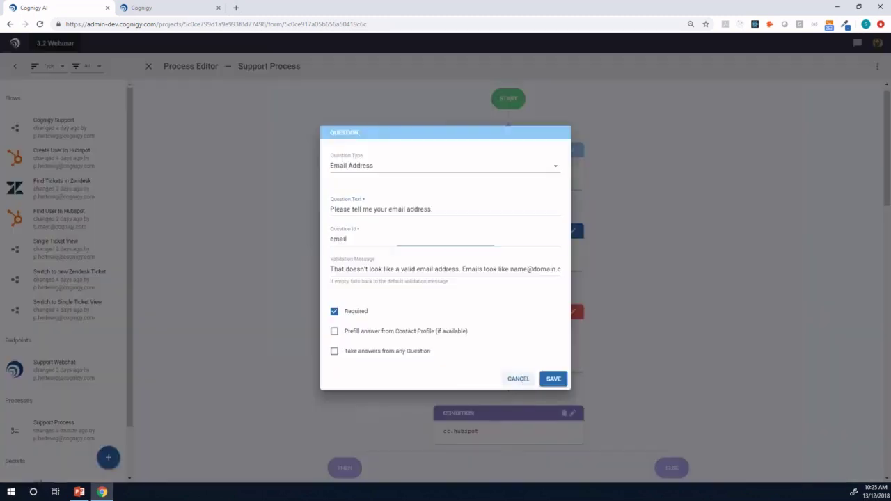
{"action": "left_click", "coordinate": [521, 380]}
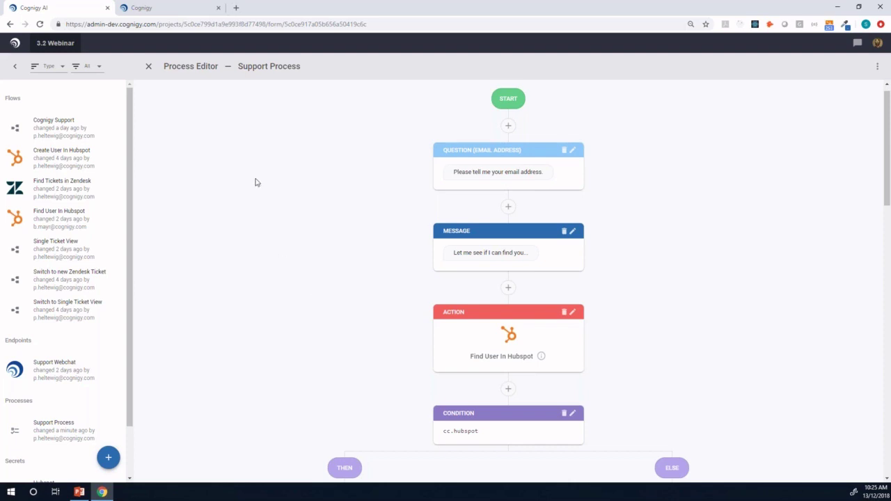
- In Find User In Hubspot, browse the Hubspot and Zendesk node types under START's Create Node > Modules
{"action": "left_click", "coordinate": [69, 220]}
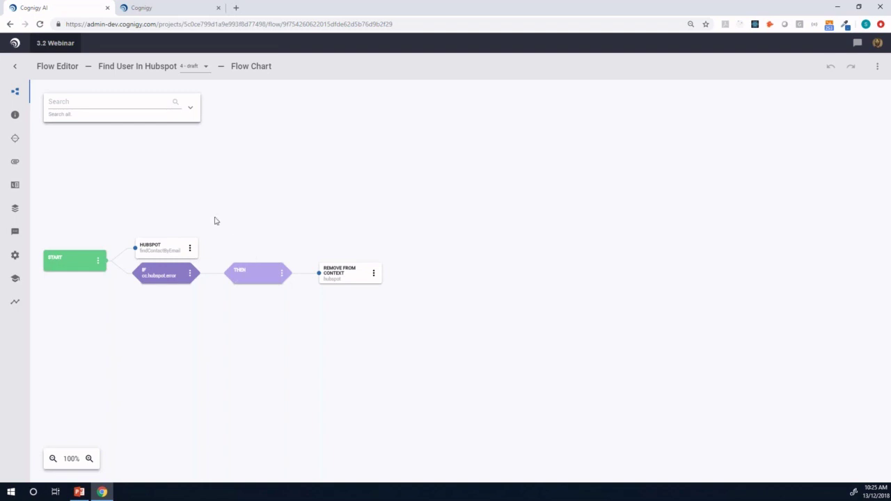
{"action": "left_click", "coordinate": [99, 262]}
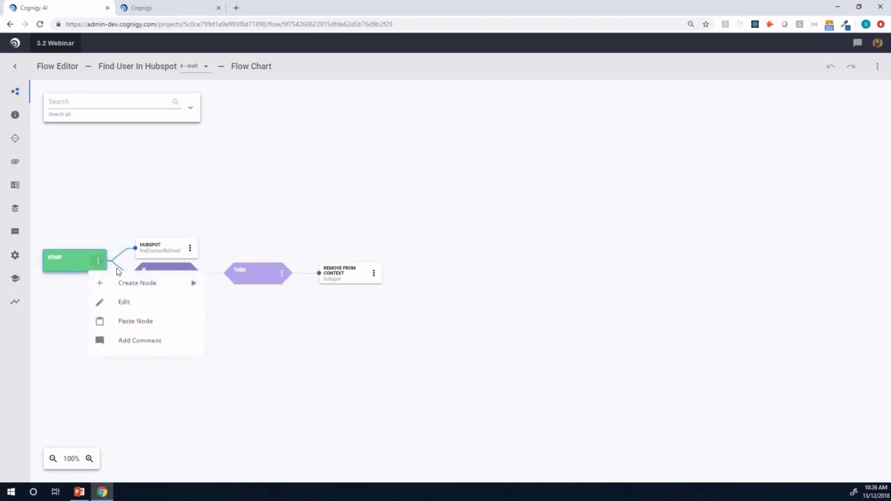
{"action": "mouse_move", "coordinate": [141, 283]}
{"action": "mouse_move", "coordinate": [237, 412]}
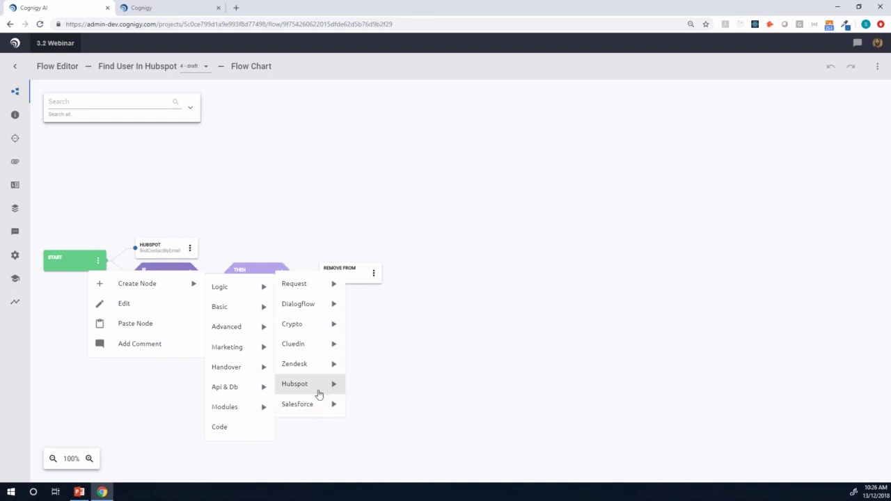
{"action": "left_click", "coordinate": [322, 390]}
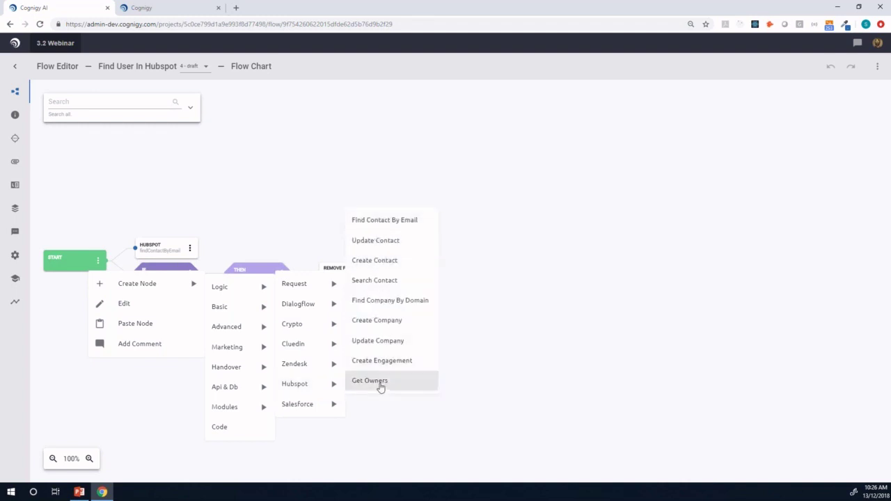
{"action": "left_click", "coordinate": [316, 372]}
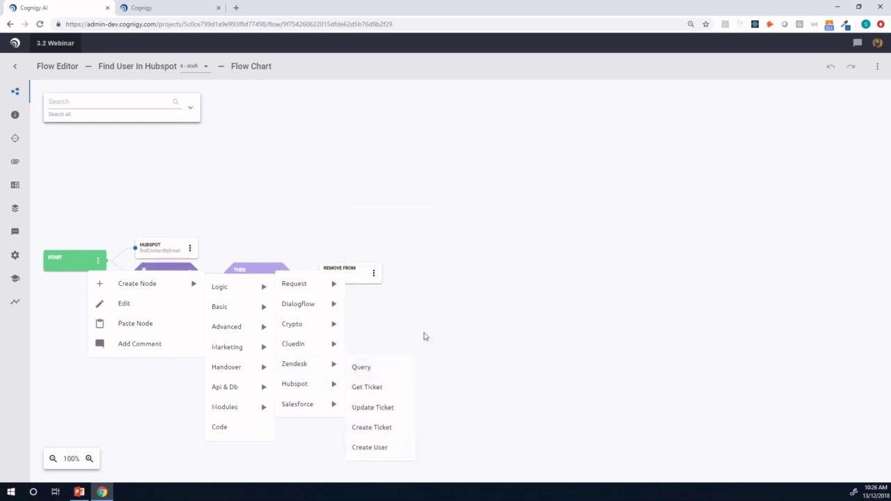
{"action": "left_click", "coordinate": [425, 336]}
{"action": "left_click", "coordinate": [877, 44]}
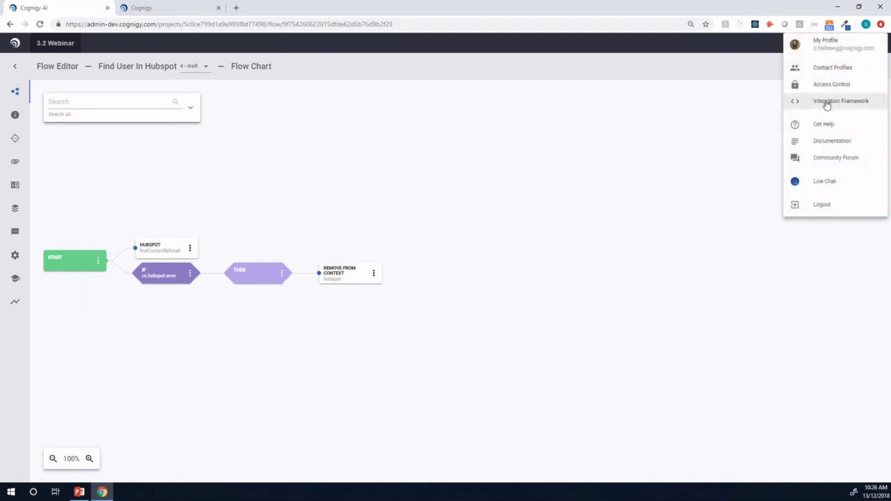
- Open Integration Framework and view the Hubspot custom module: version 1.0.0 with nine nodes, including findContactByEmail
{"action": "left_click", "coordinate": [826, 102]}
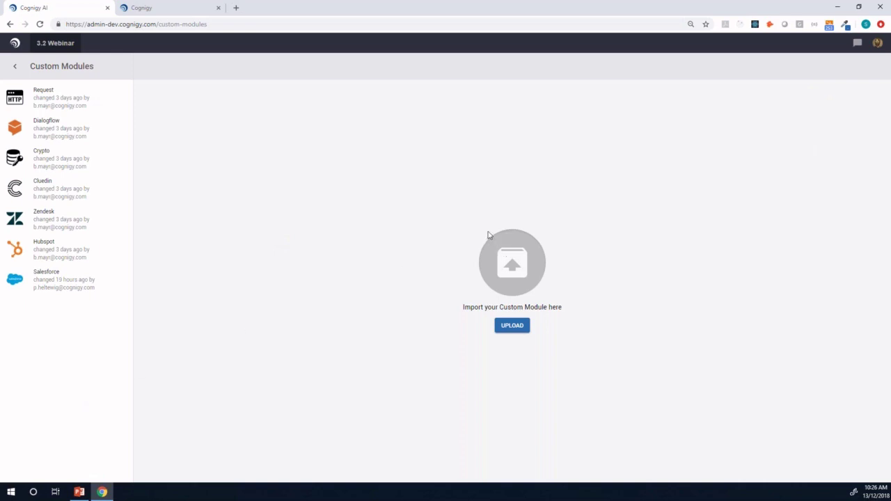
{"action": "left_click", "coordinate": [80, 252]}
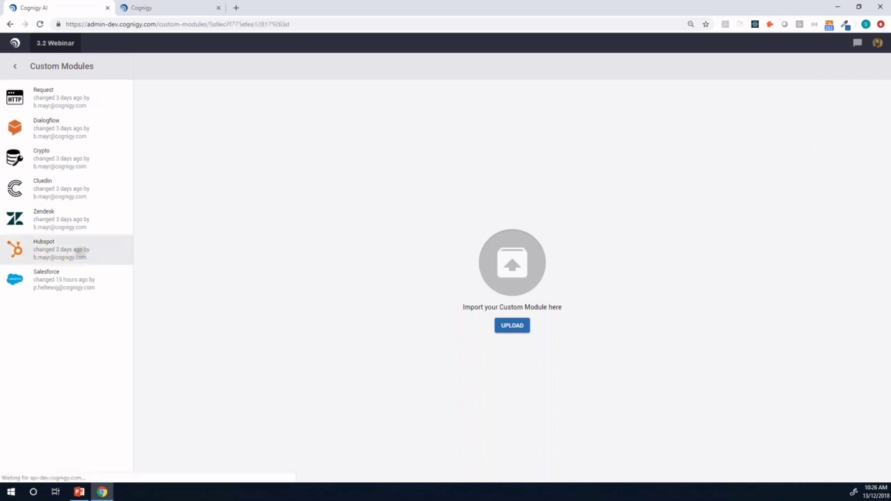
{"action": "scroll", "coordinate": [355, 275], "scroll_direction": "down", "scroll_amount": 3}
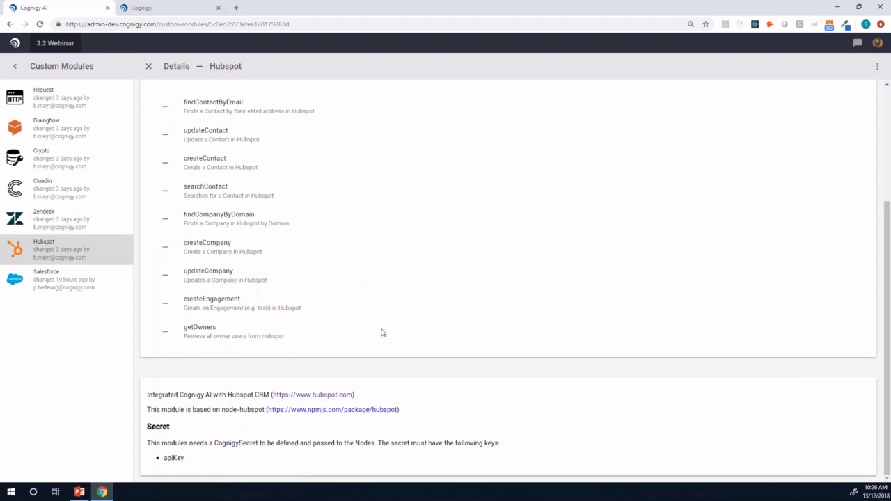
{"action": "scroll", "coordinate": [381, 333], "scroll_direction": "up", "scroll_amount": 3}
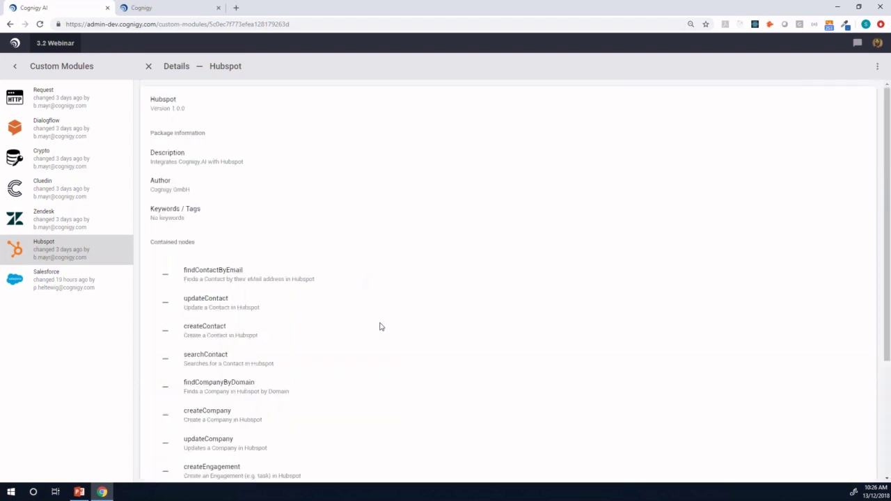
{"action": "double_click", "coordinate": [335, 17]}
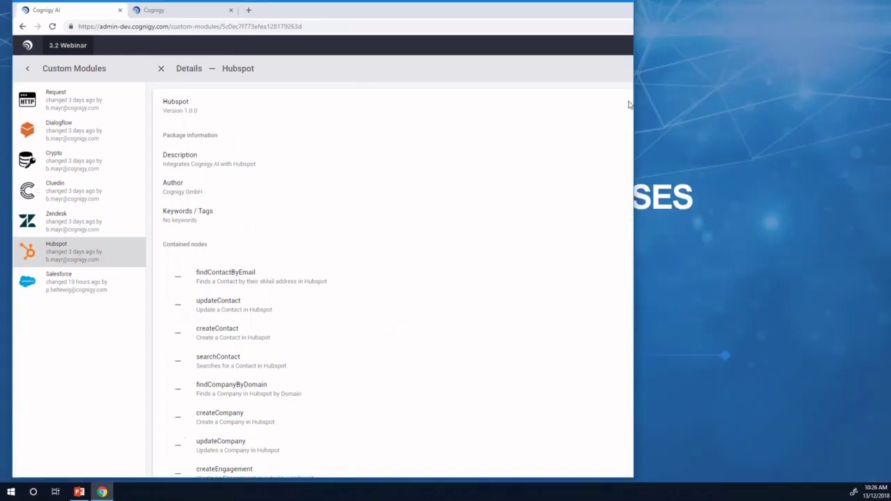
- Bring PowerPoint back to the front and advance to slide 13, PREBUILT MODULES
{"action": "key", "text": "alt+Tab"}
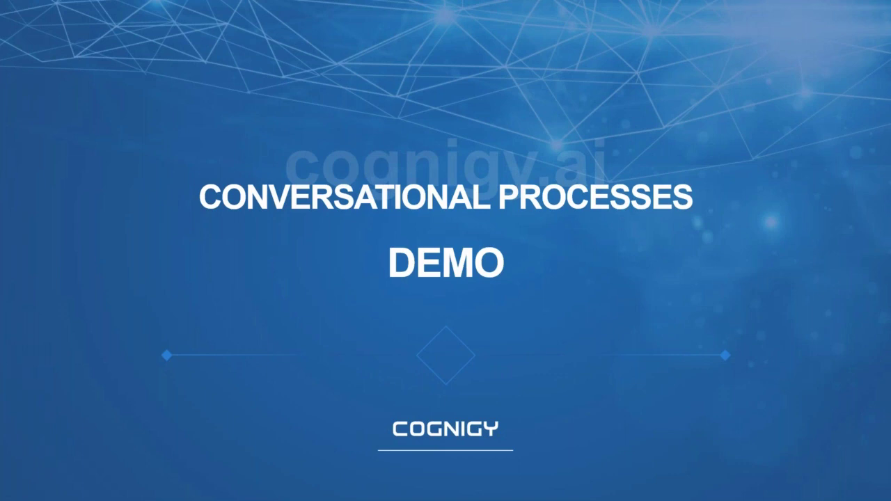
{"action": "key", "text": "Right"}
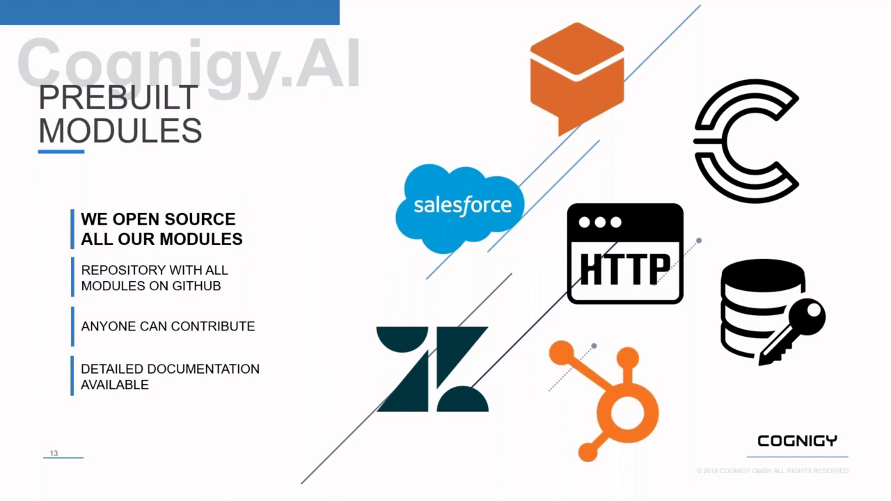